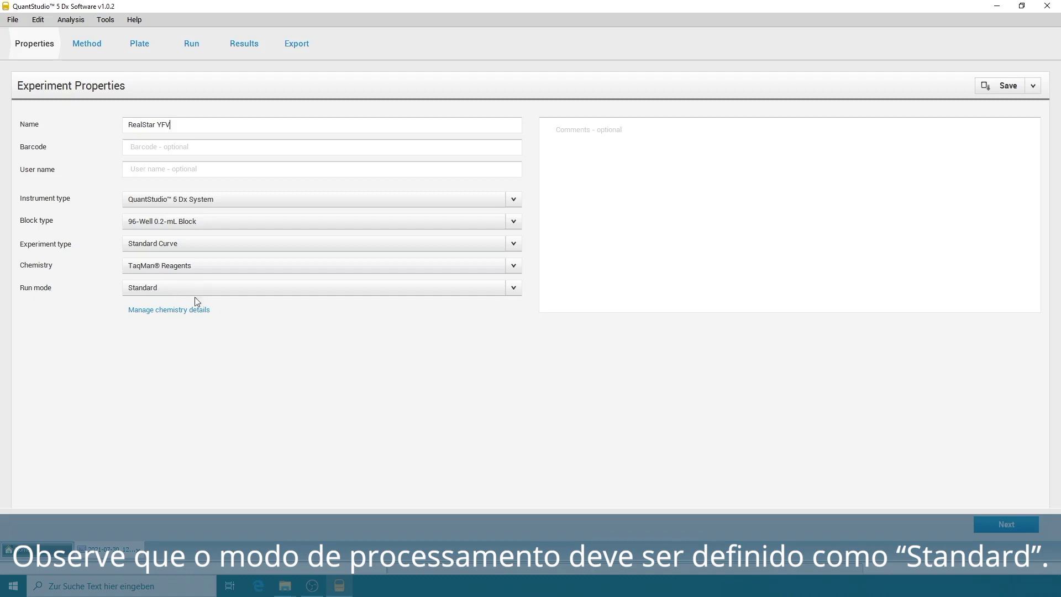
Set the hold stage in the experiment method to 55 °C for 20:00 in step 1 and a time of 02:00 in step 2
click(1004, 526)
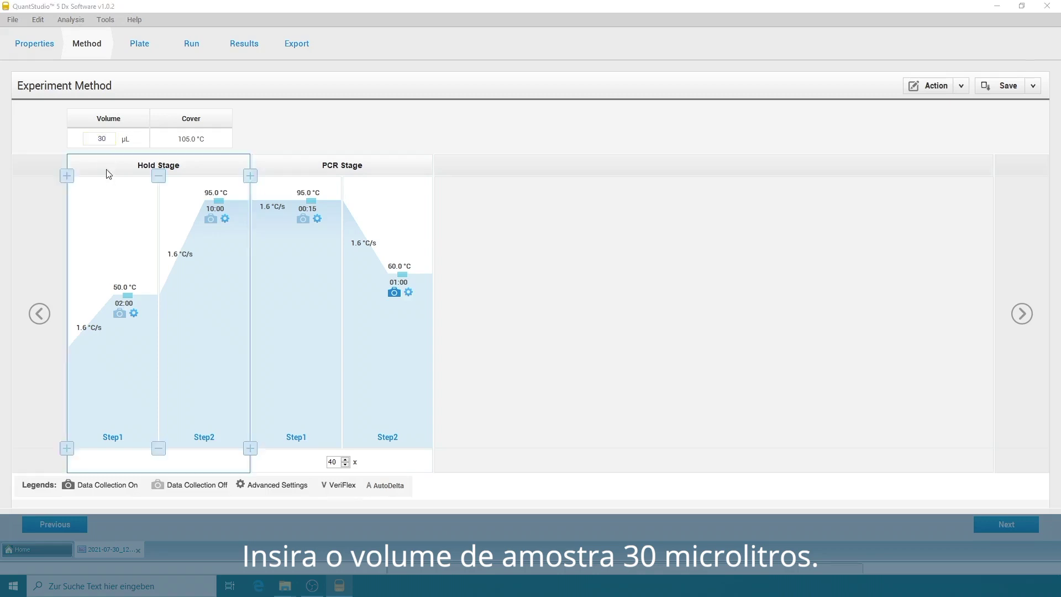
click(123, 288)
text(55)
key(Tab)
click(123, 296)
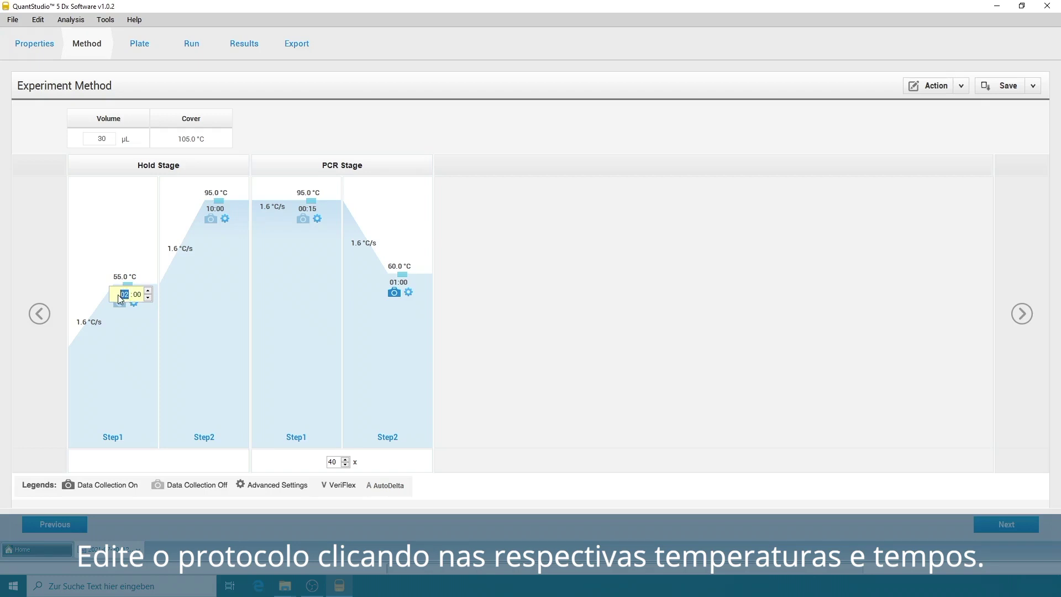
text(20)
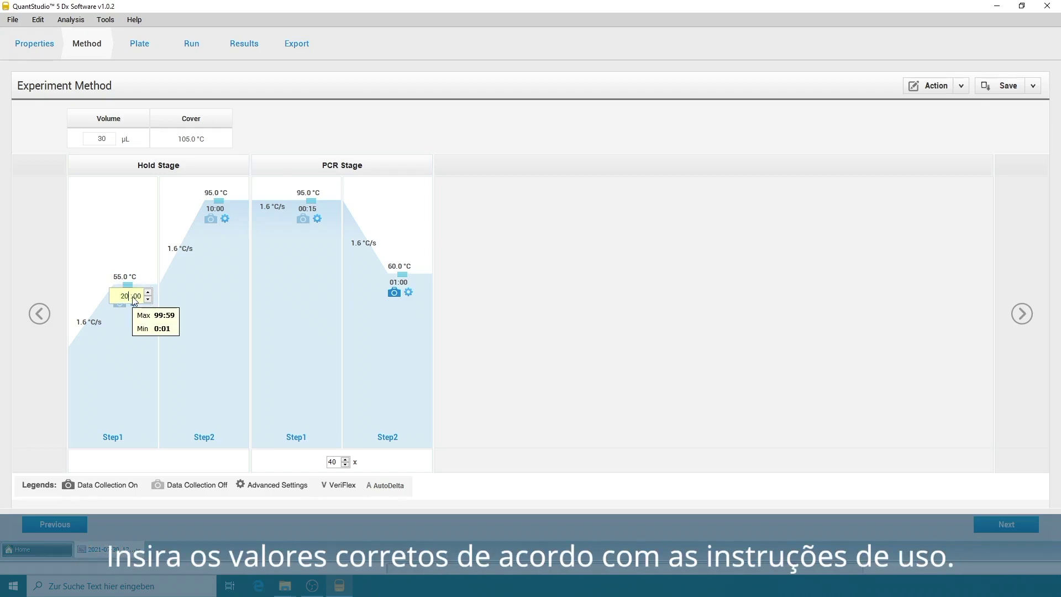
key(Tab)
text(02)
click(217, 231)
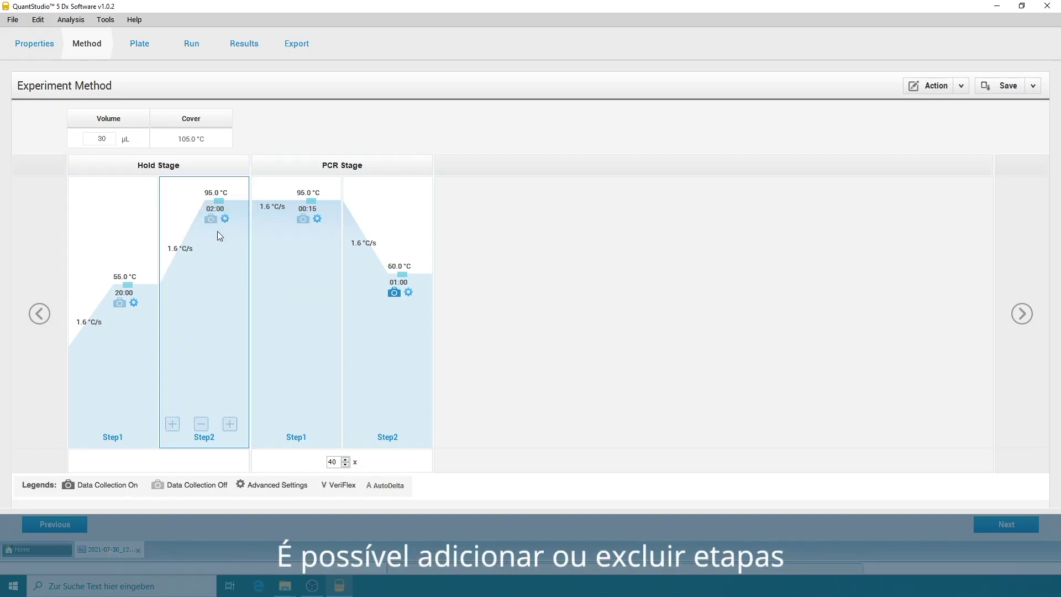
Set the PCR stage to 45 cycles with an added step: step 2 at 55 °C for 00:45, step 3 at 72 °C for 00:15
click(413, 425)
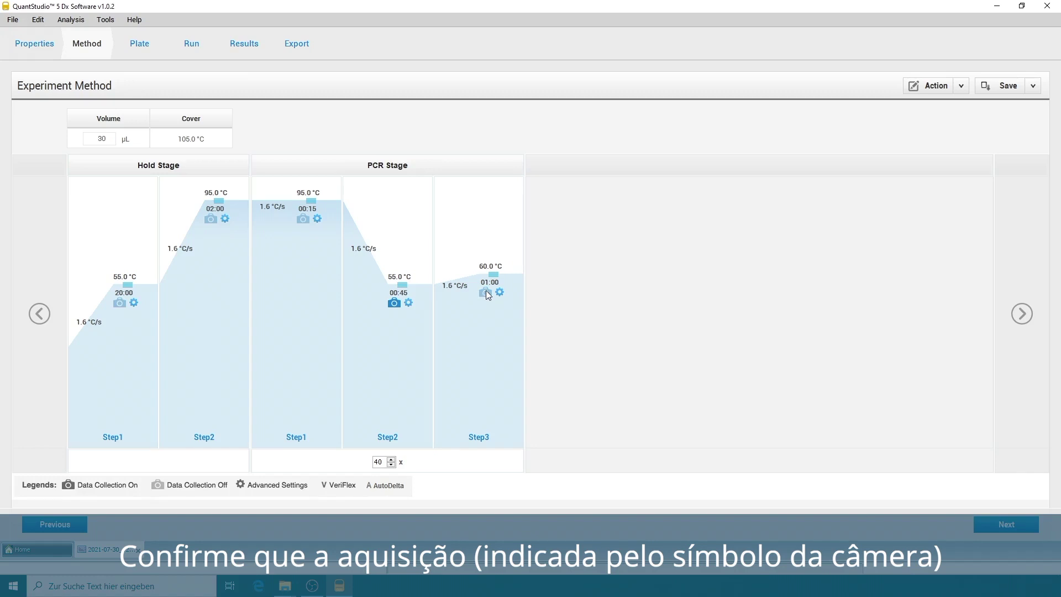
click(490, 267)
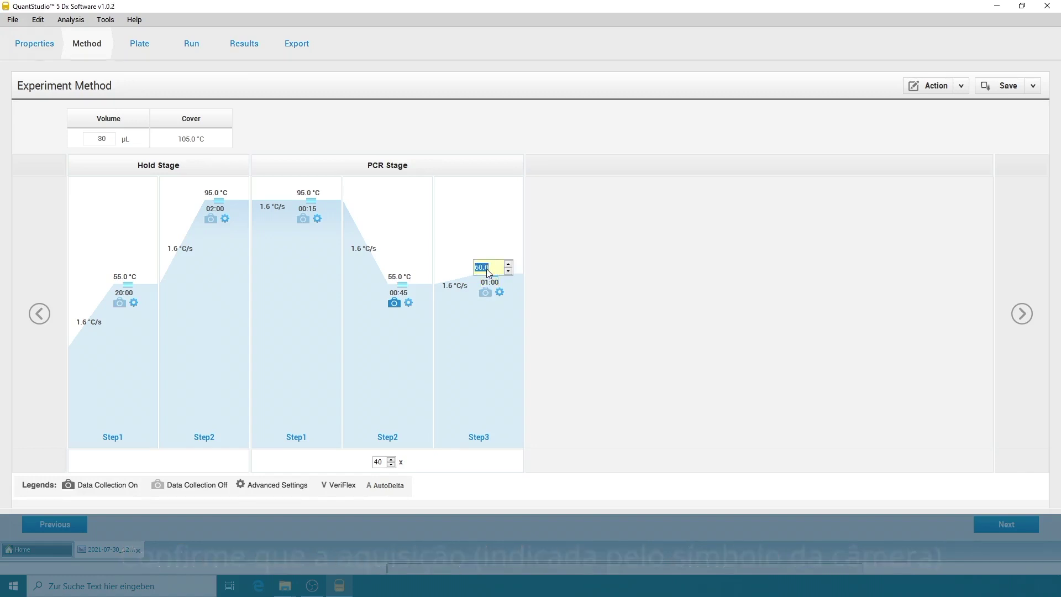
text(72)
click(489, 278)
click(487, 257)
text(00:15)
click(486, 262)
click(392, 469)
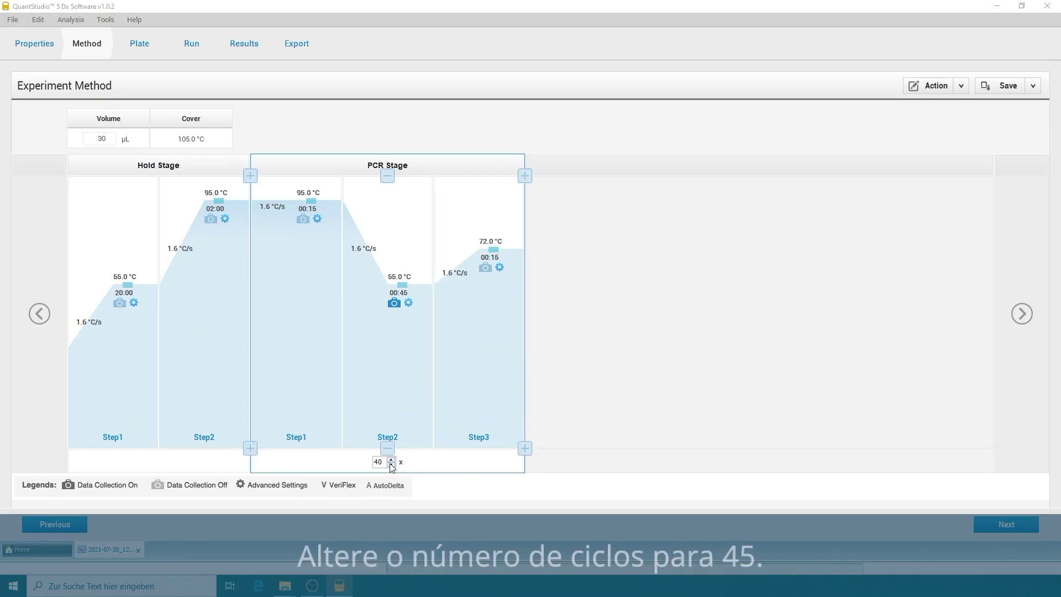
double_click(385, 465)
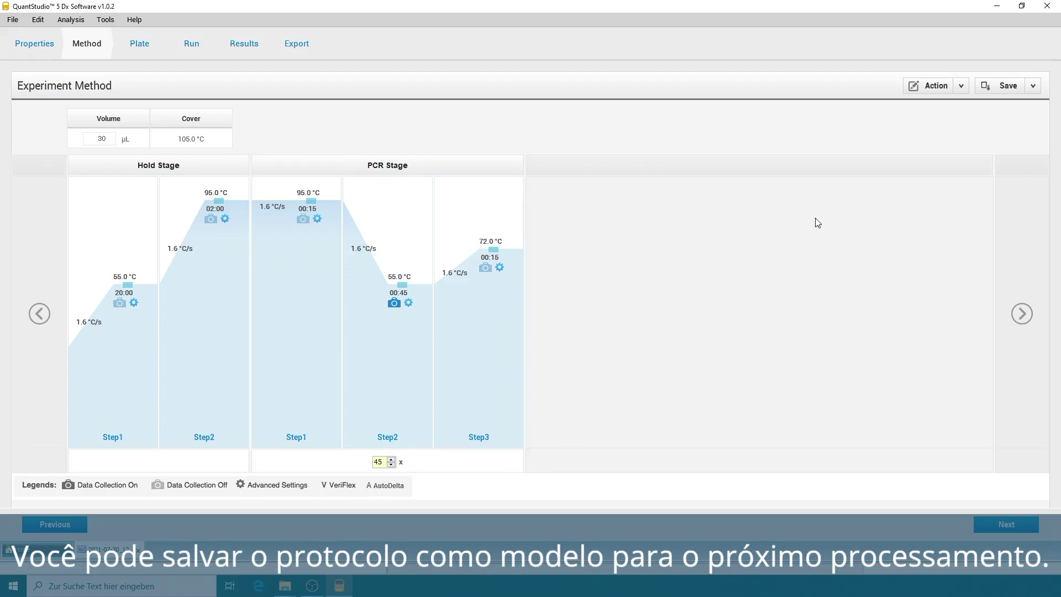
Save the protocol on the Desktop as the template file RealStar YFV.edt
click(1035, 93)
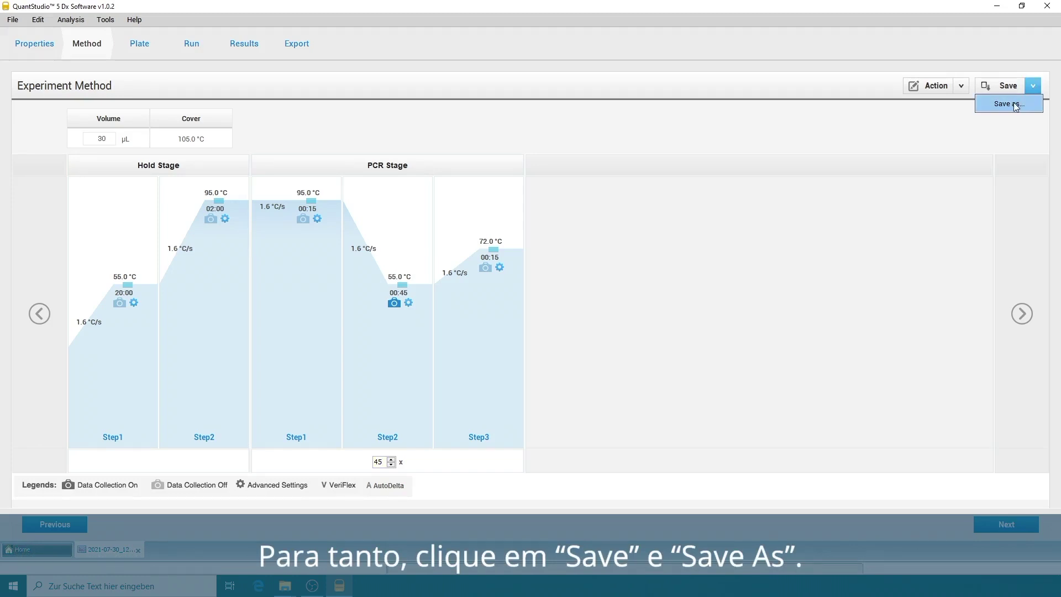
click(1014, 102)
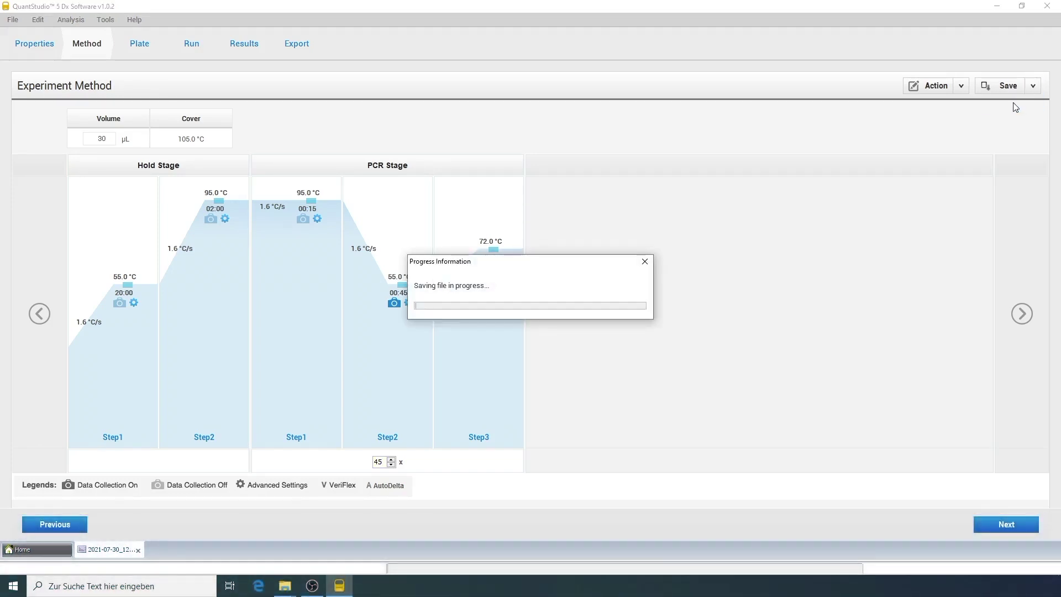
click(366, 268)
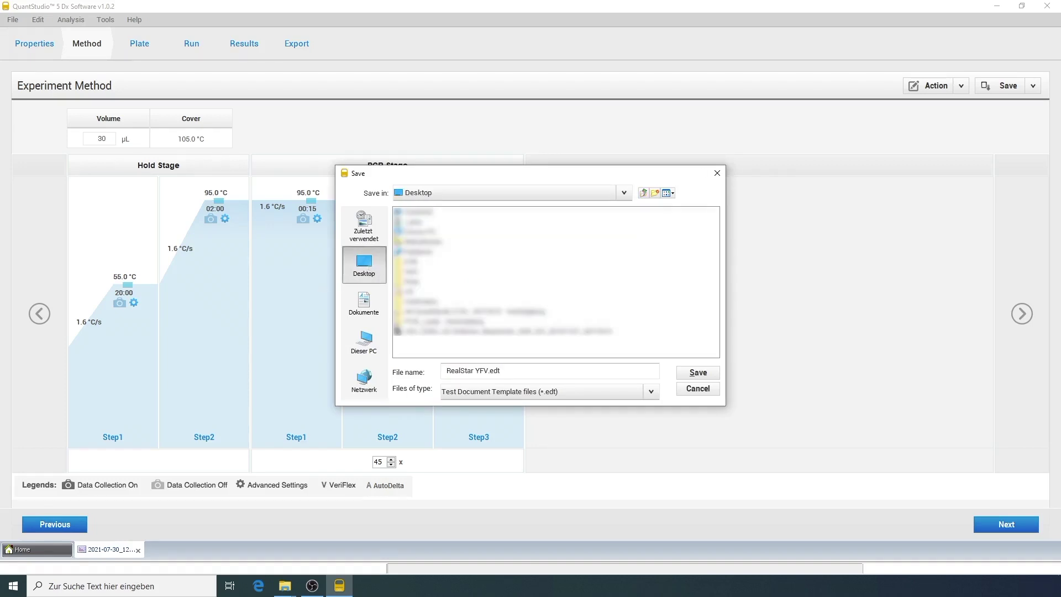
click(697, 373)
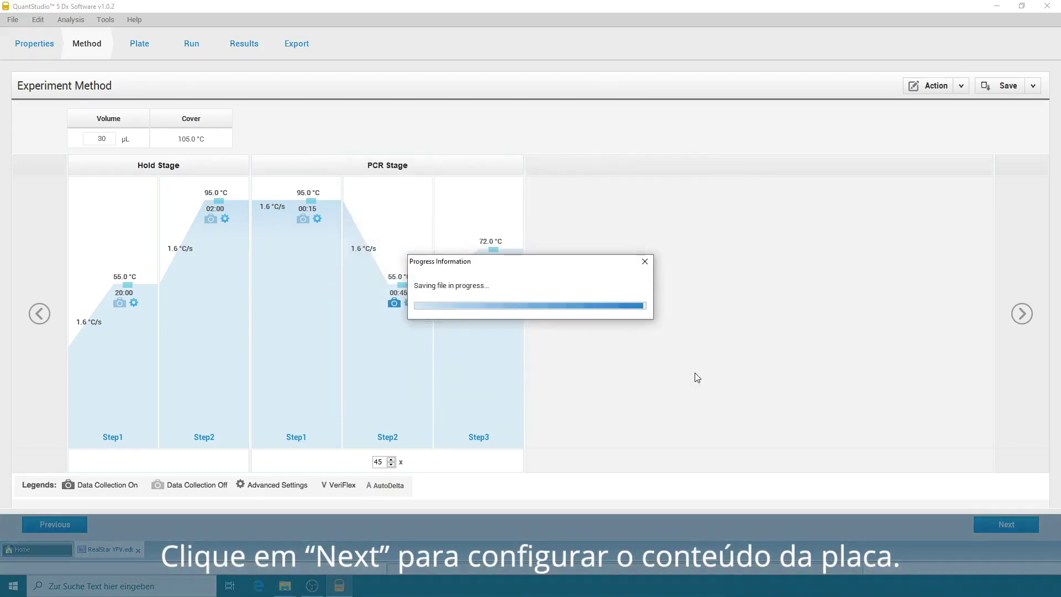
Set the plate's passive reference to None in the quick setup
click(1001, 526)
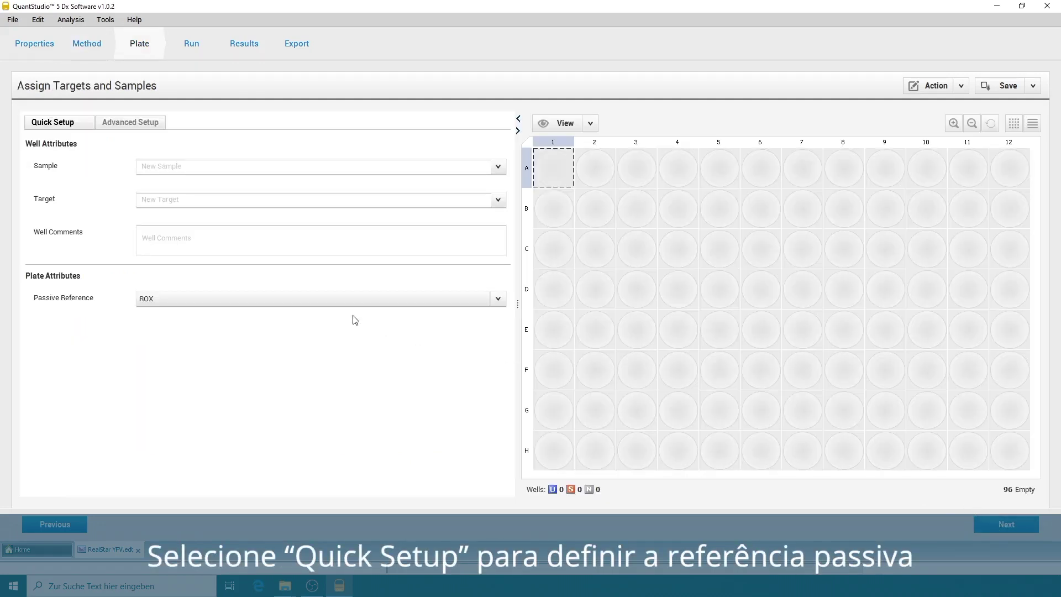
click(324, 300)
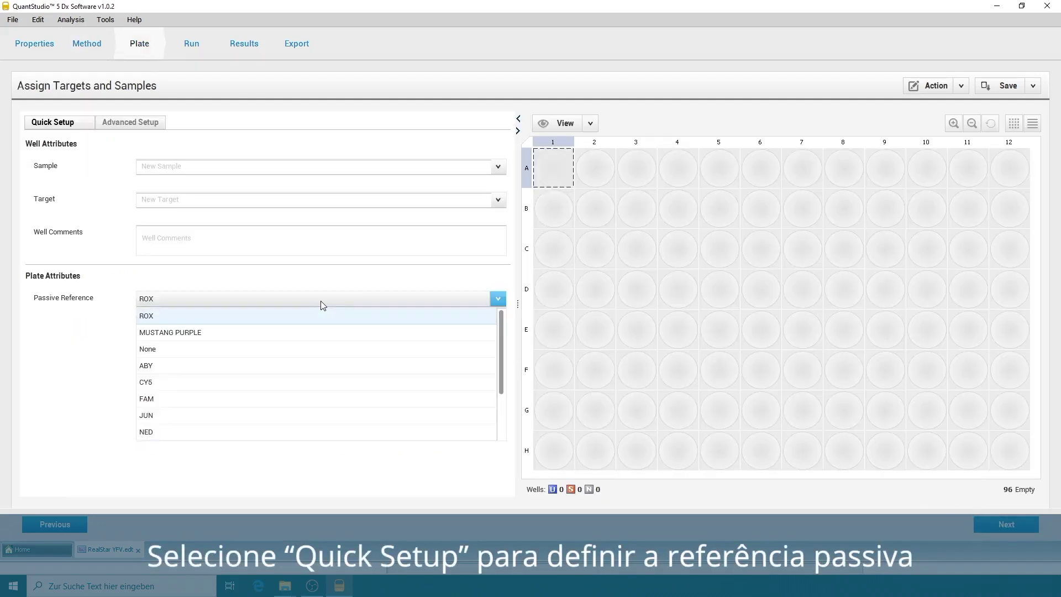
click(201, 355)
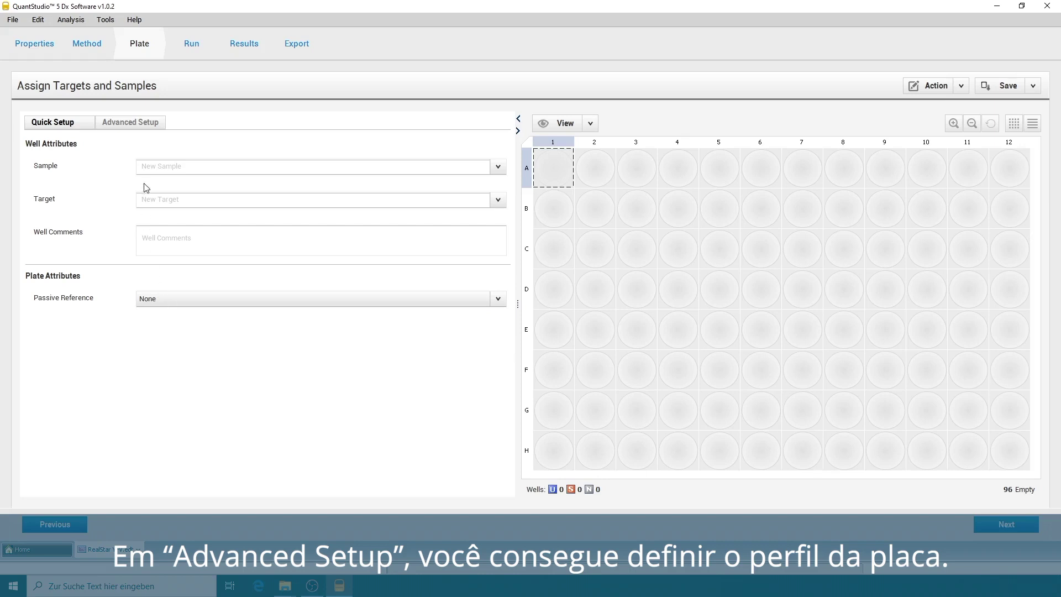
In the advanced setup, select wells A1 to H1 and add a second target with VIC as its reporter
click(137, 130)
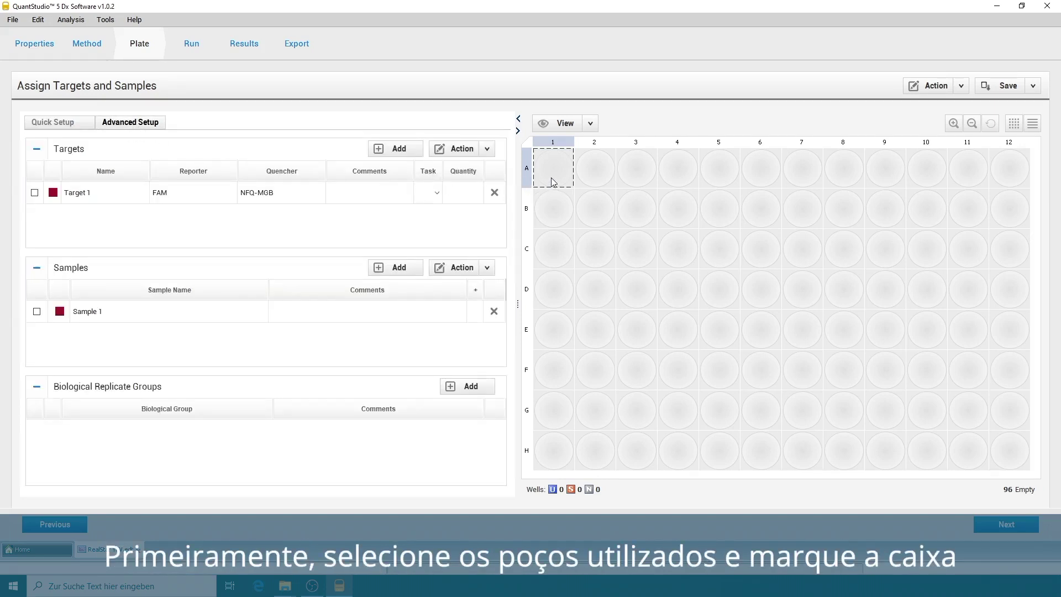
drag(554, 183, 551, 453)
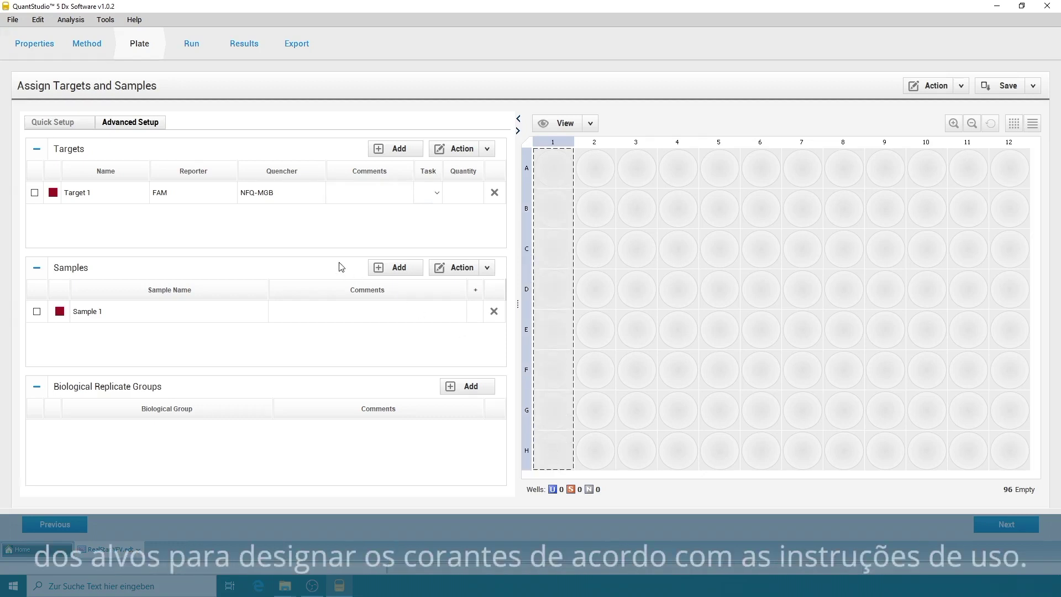
click(384, 149)
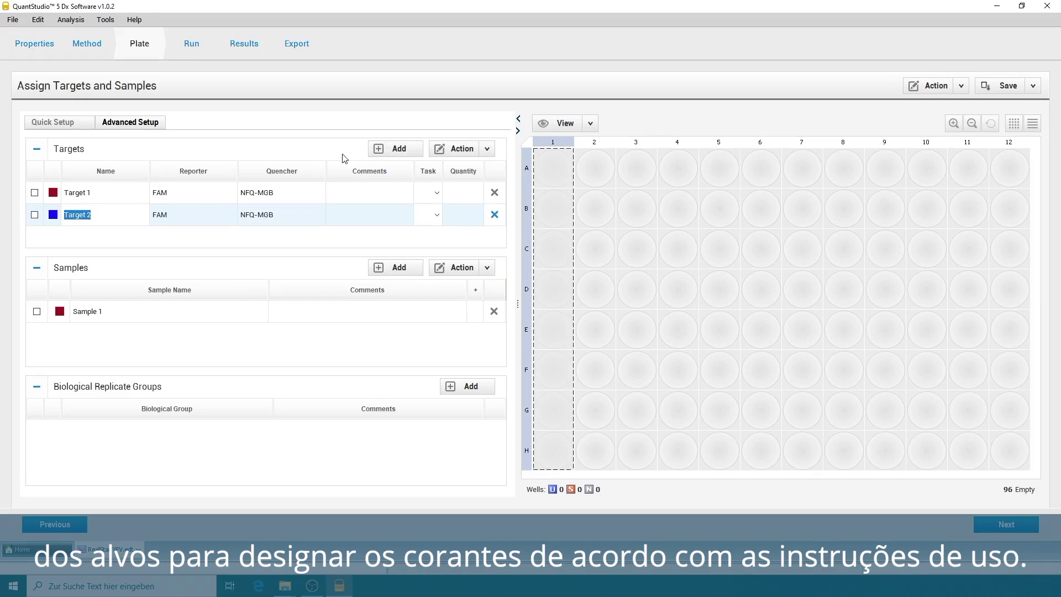
click(192, 219)
scroll(189, 239, down, 1)
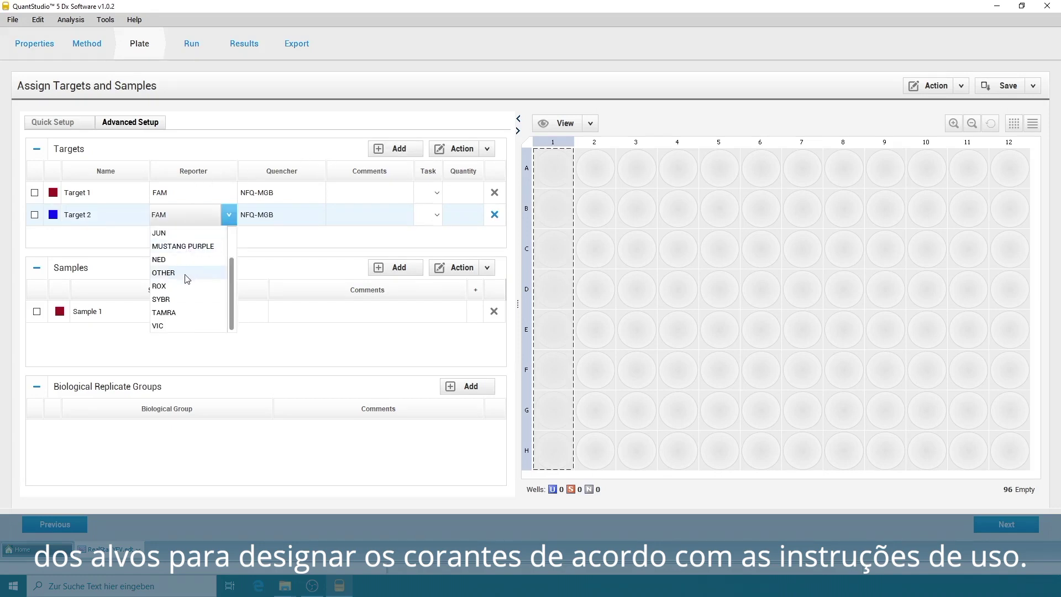
click(187, 327)
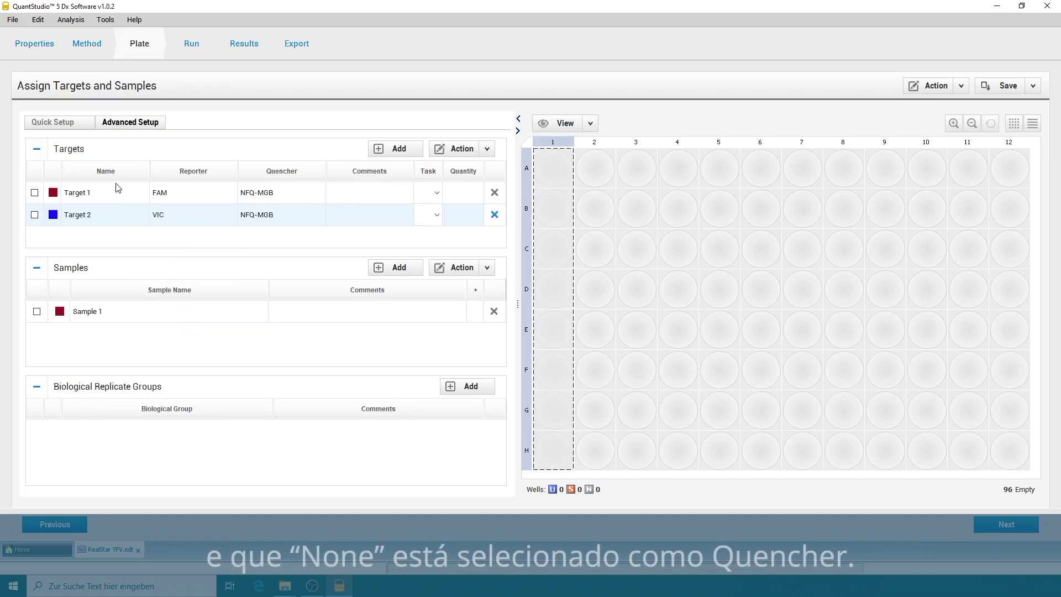
Set the quencher of both targets to None
click(317, 193)
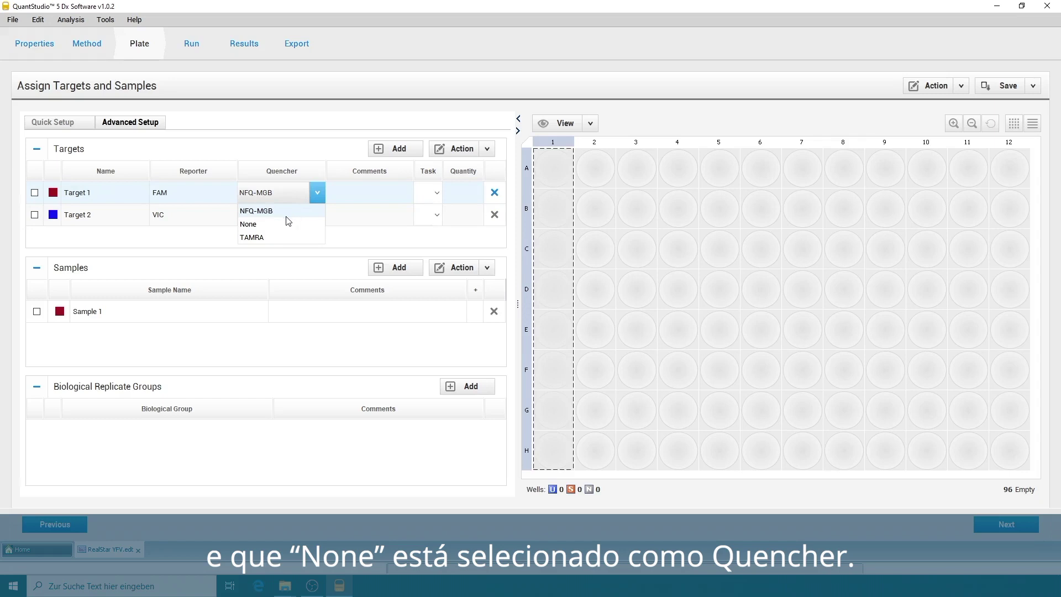
click(288, 223)
click(319, 215)
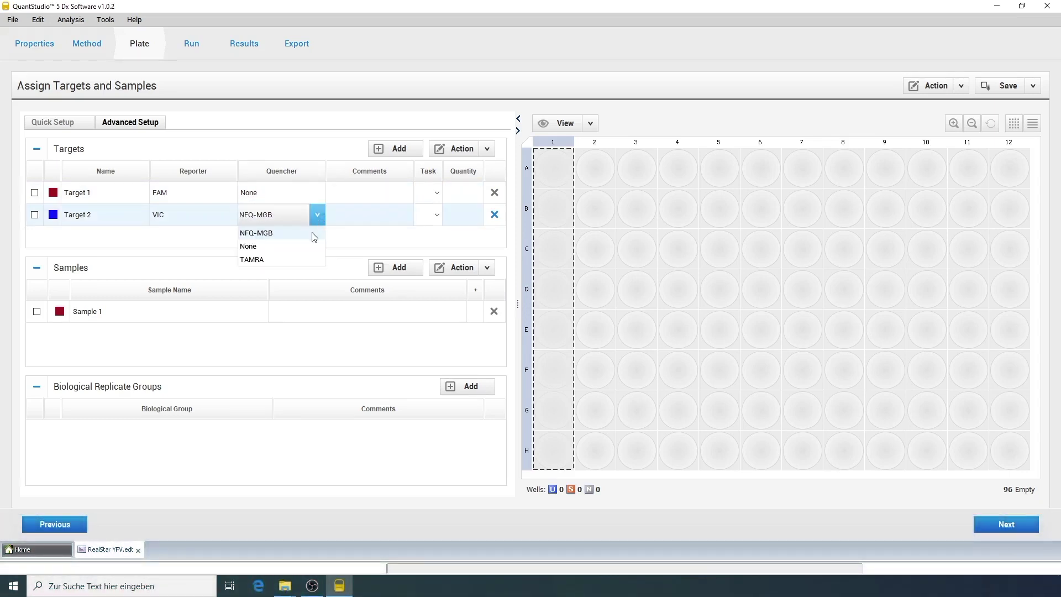
click(303, 246)
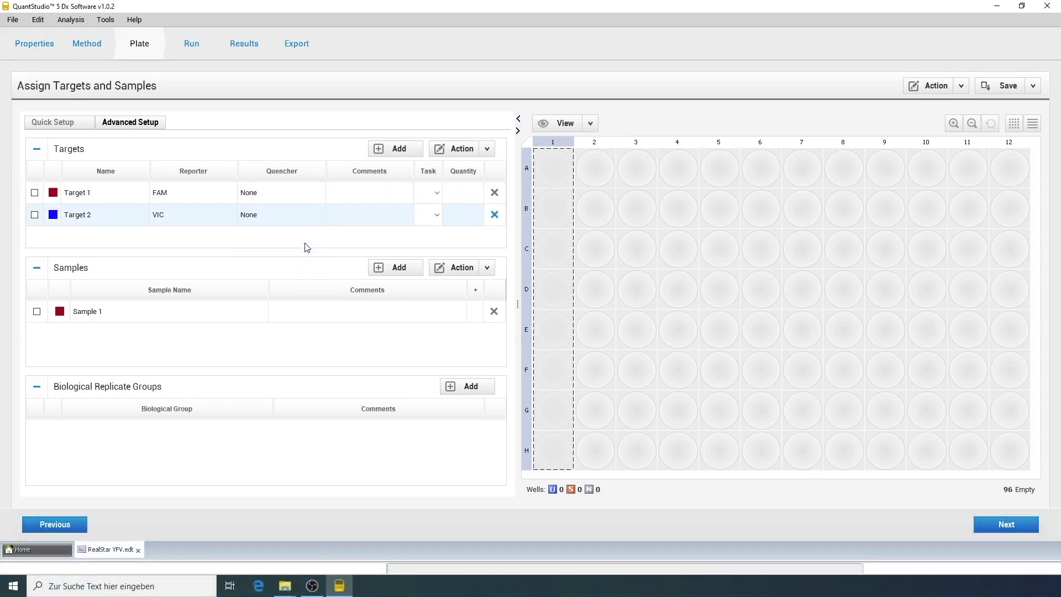
Name the FAM target YFV and the VIC target IC, and assign both to wells A1 to H1
double_click(118, 193)
text(YFV)
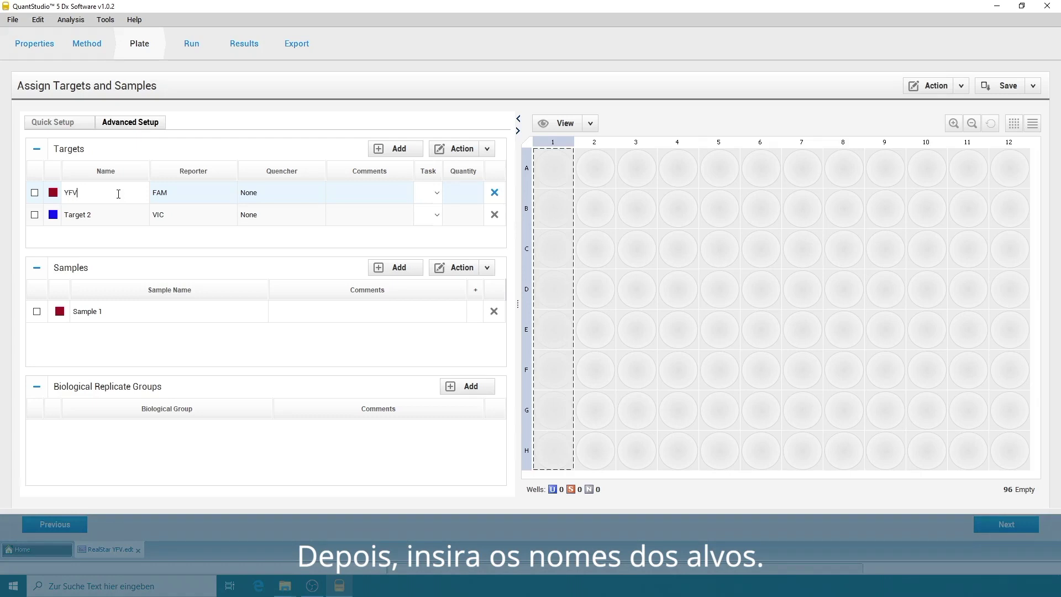
double_click(114, 210)
text(IC)
click(34, 192)
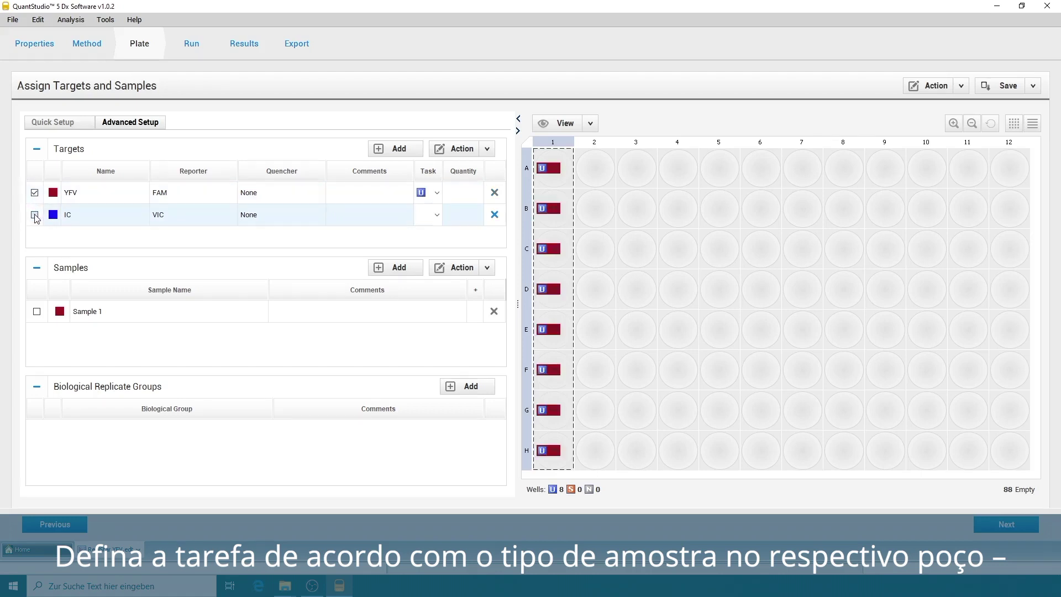
click(35, 216)
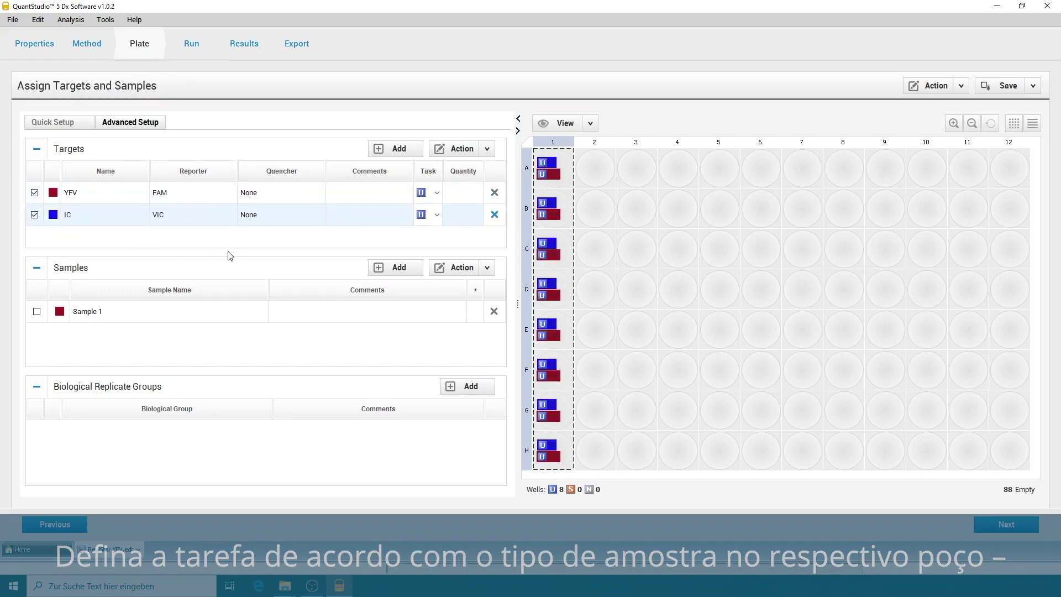
Set the task of both the YFV and IC targets in well A1 to N (negative control)
click(571, 177)
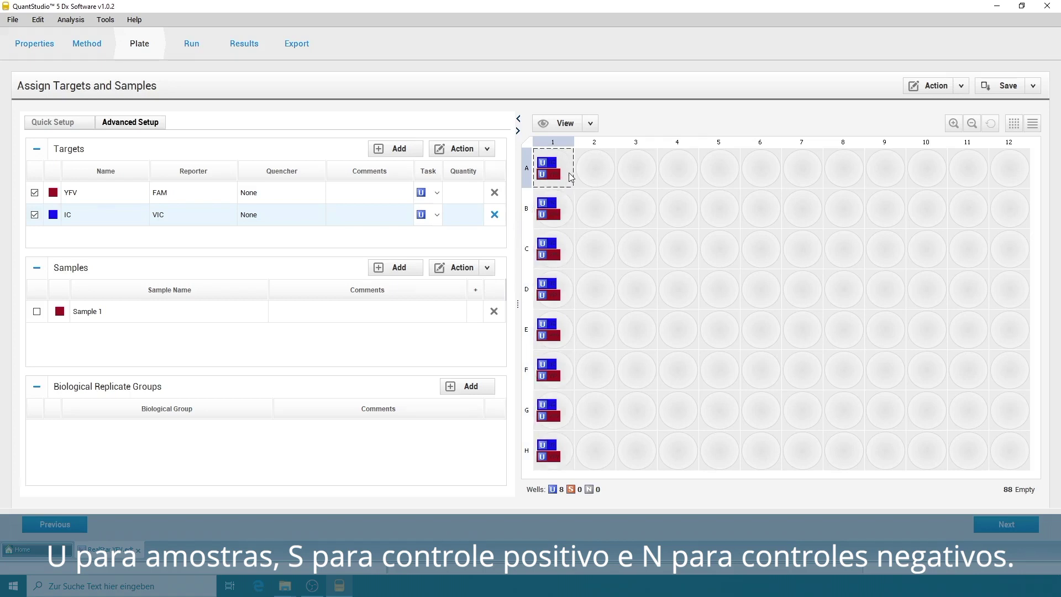
click(438, 194)
click(424, 245)
click(437, 215)
click(424, 268)
Add seven more samples to the sample list
click(409, 270)
click(409, 271)
click(409, 271)
click(409, 270)
click(409, 271)
click(409, 271)
click(410, 271)
Rename the last three samples: Sample 8 as NTC, Sample 7 as PC and Sample 6 as Ext Neg
double_click(124, 354)
text(NTC)
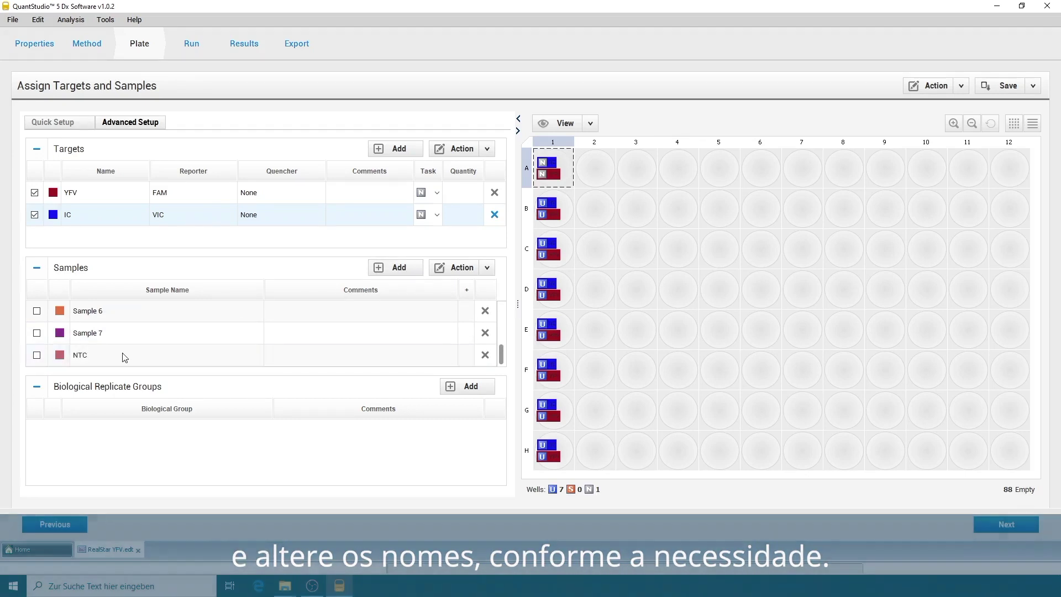
double_click(125, 324)
text(PC)
double_click(134, 310)
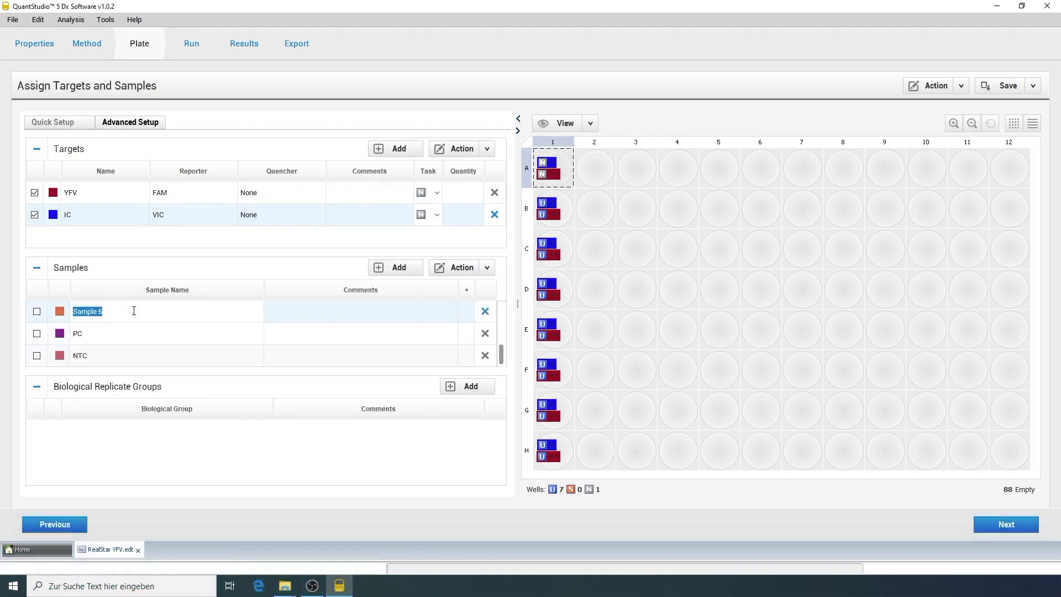
text(Ext Neg)
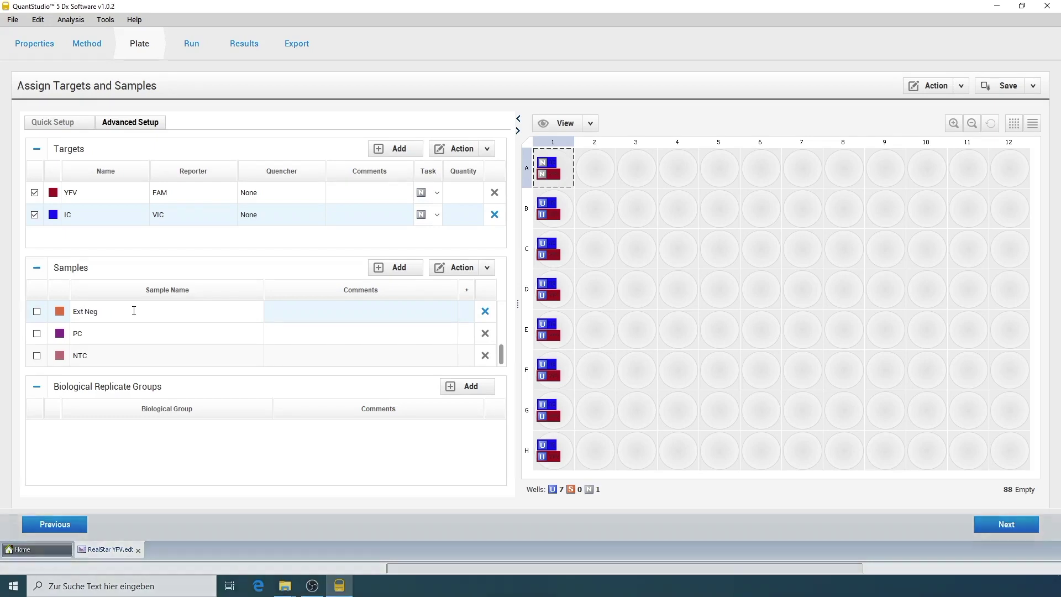
key(Return)
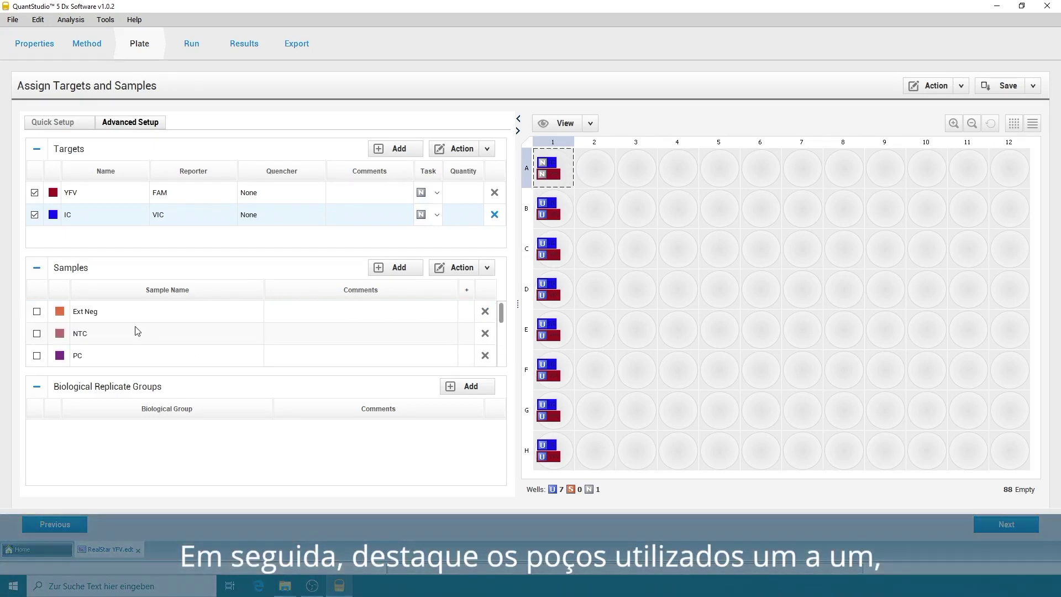
Assign the NTC sample to well A1 and the PC sample to well B1
click(37, 333)
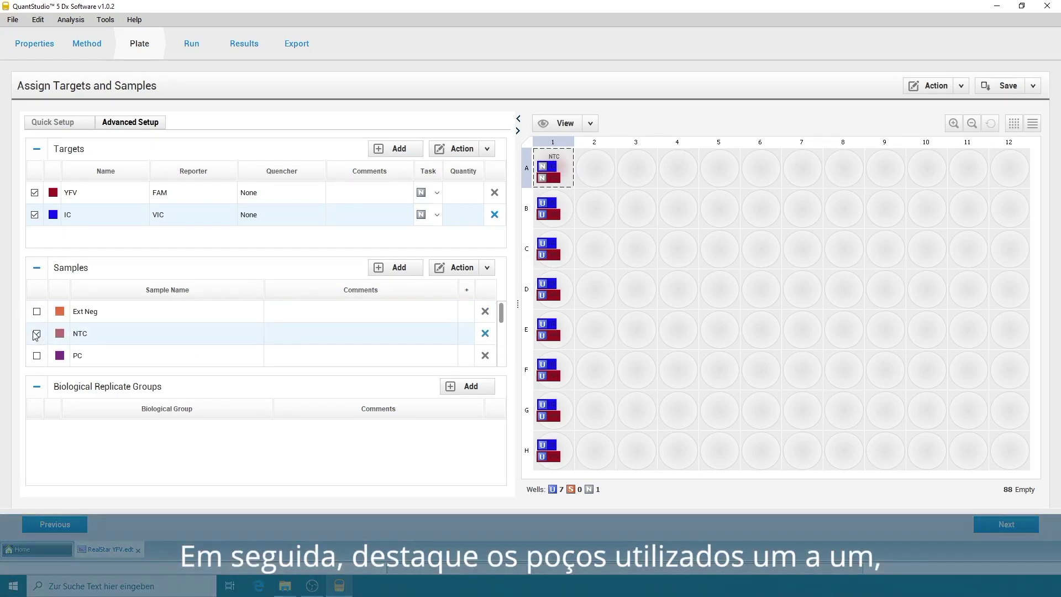
click(540, 203)
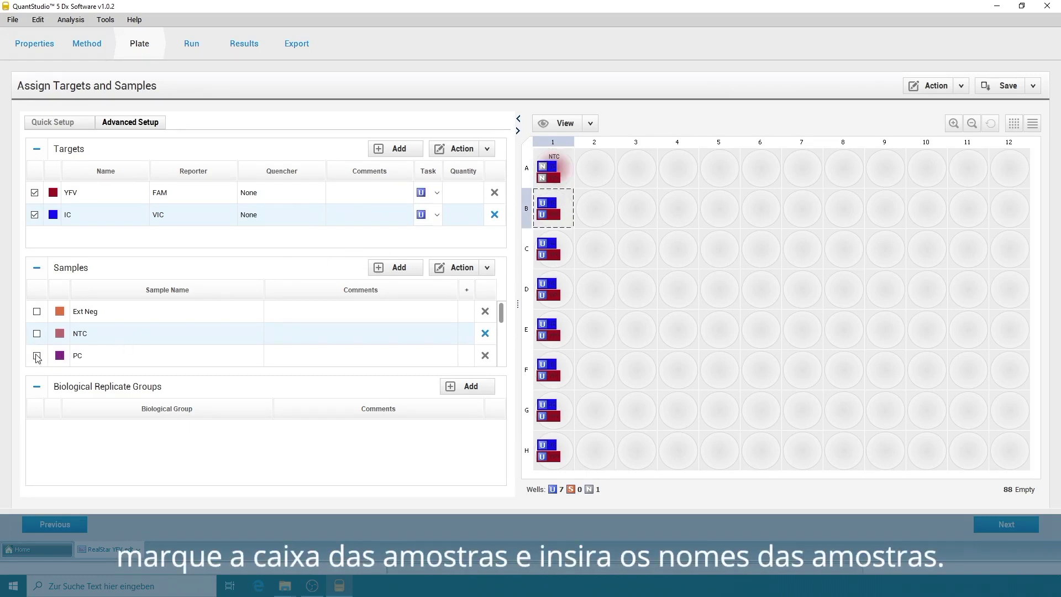
click(37, 355)
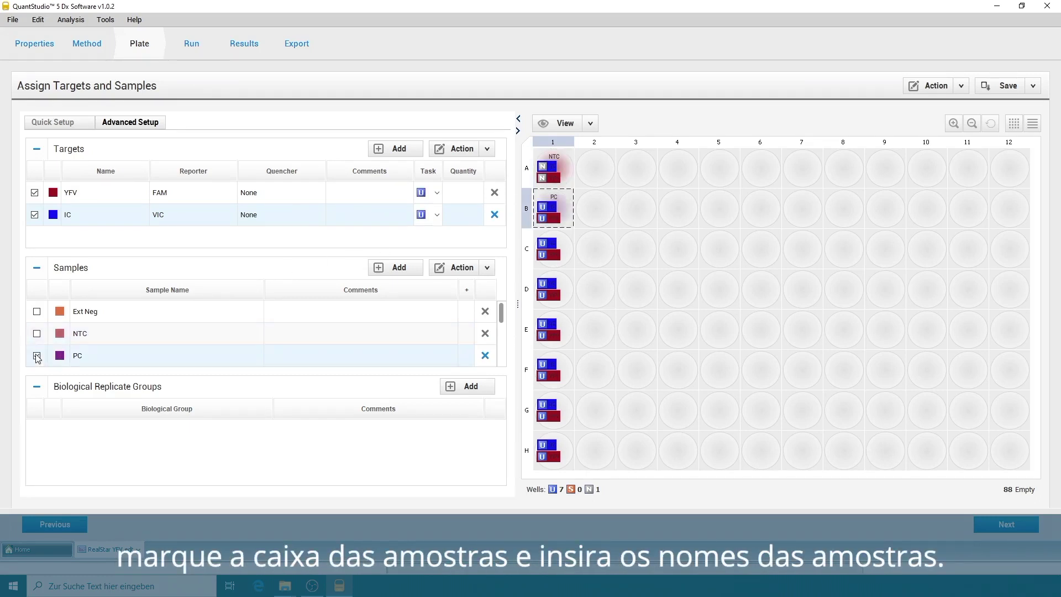
Assign Sample 1 to well C1 and Sample 2 to well D1
click(570, 246)
scroll(116, 354, down, 5)
scroll(113, 352, up, 3)
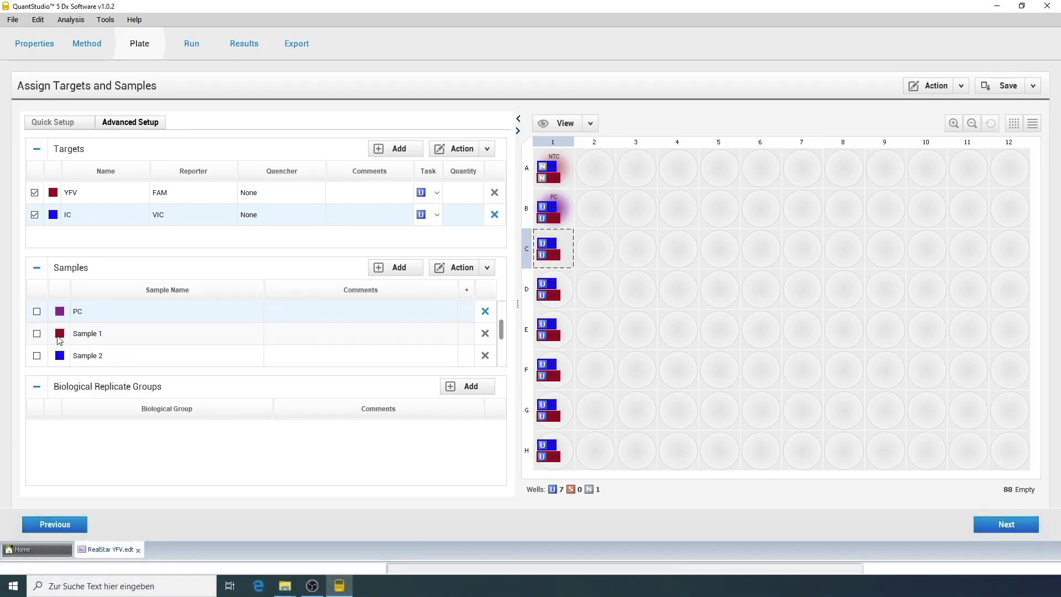
click(36, 334)
click(564, 285)
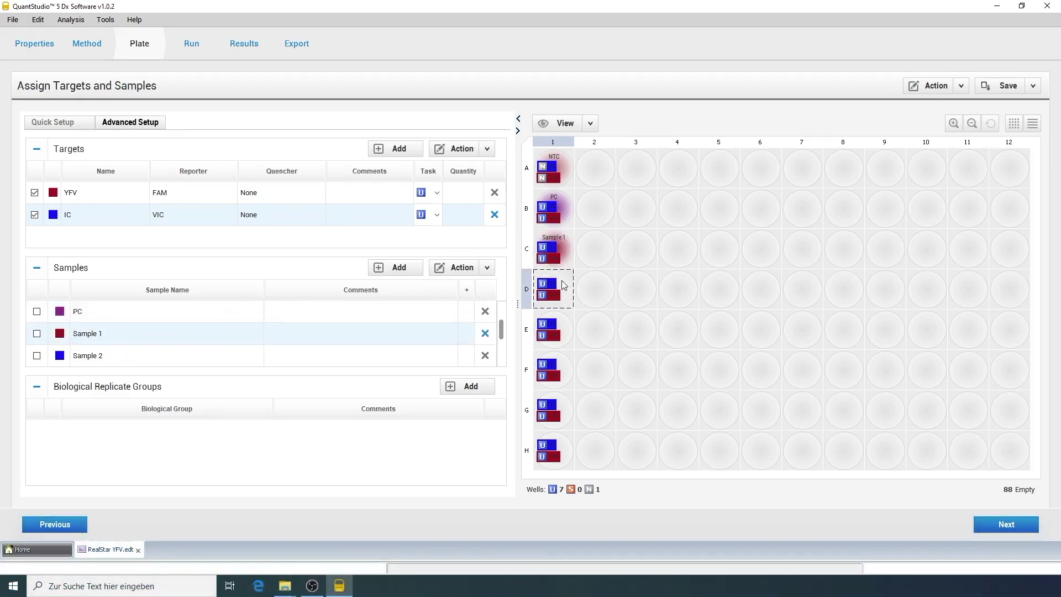
click(36, 356)
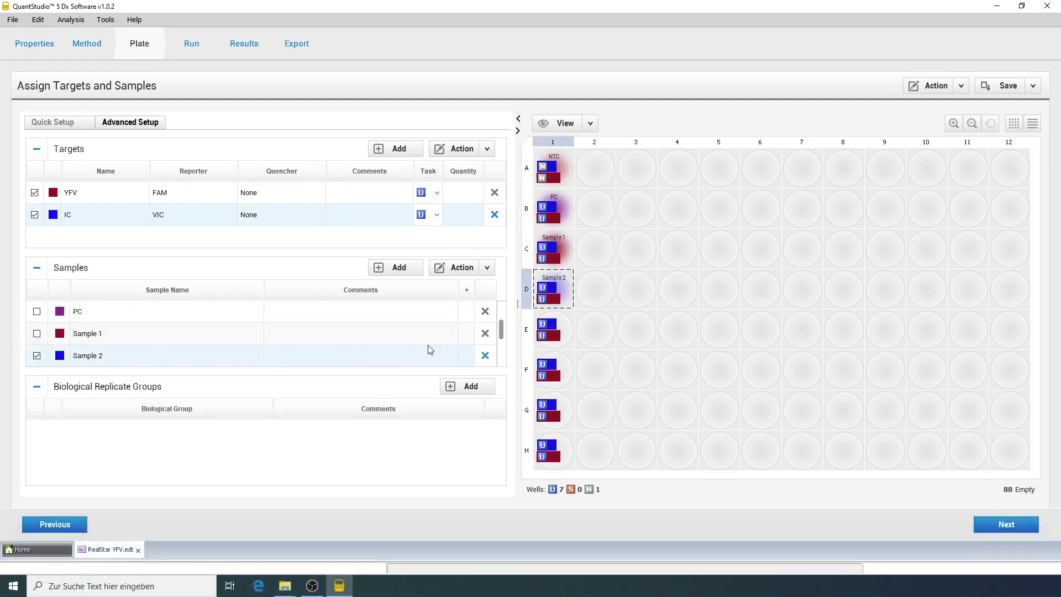
Assign Sample 3 to well E1 and Sample 4 to well F1
click(559, 326)
scroll(120, 352, down, 2)
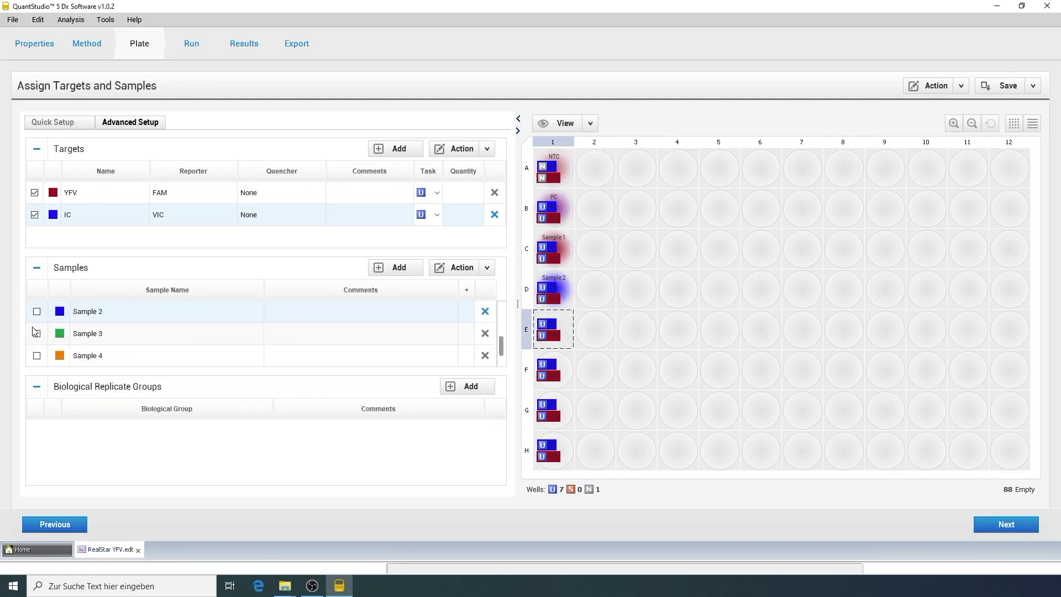
click(37, 334)
click(563, 366)
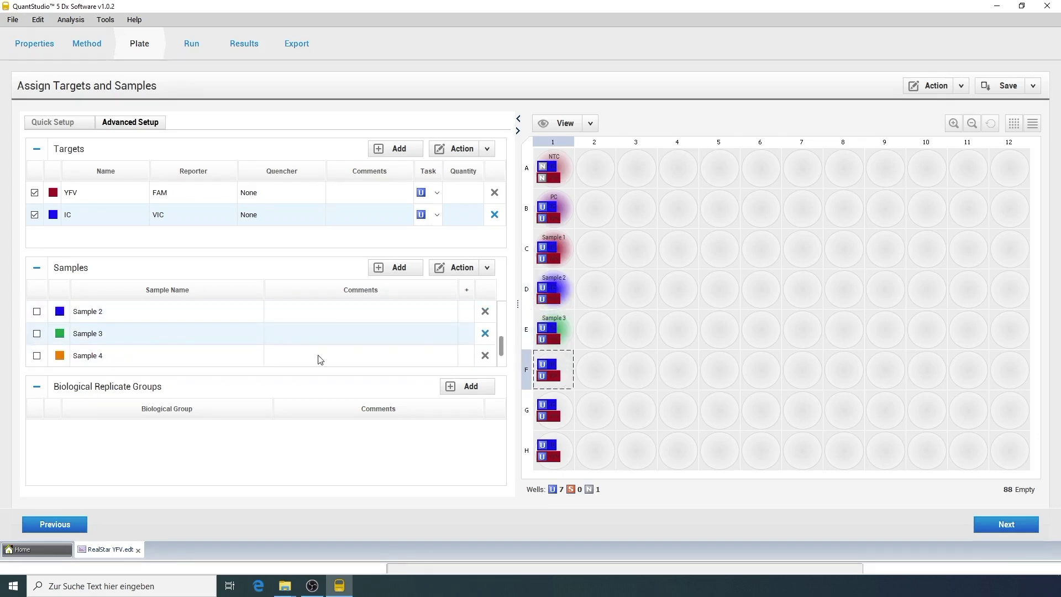
click(36, 356)
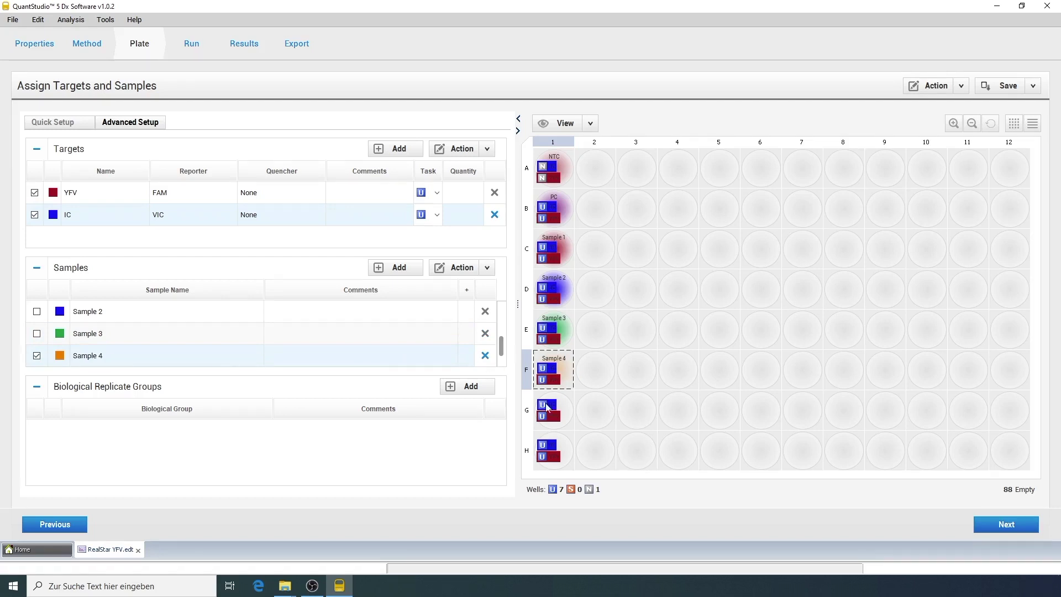
Assign Sample 5 to well G1 and the Ext Neg sample to well H1
click(573, 408)
scroll(276, 330, down, 1)
click(37, 355)
click(565, 452)
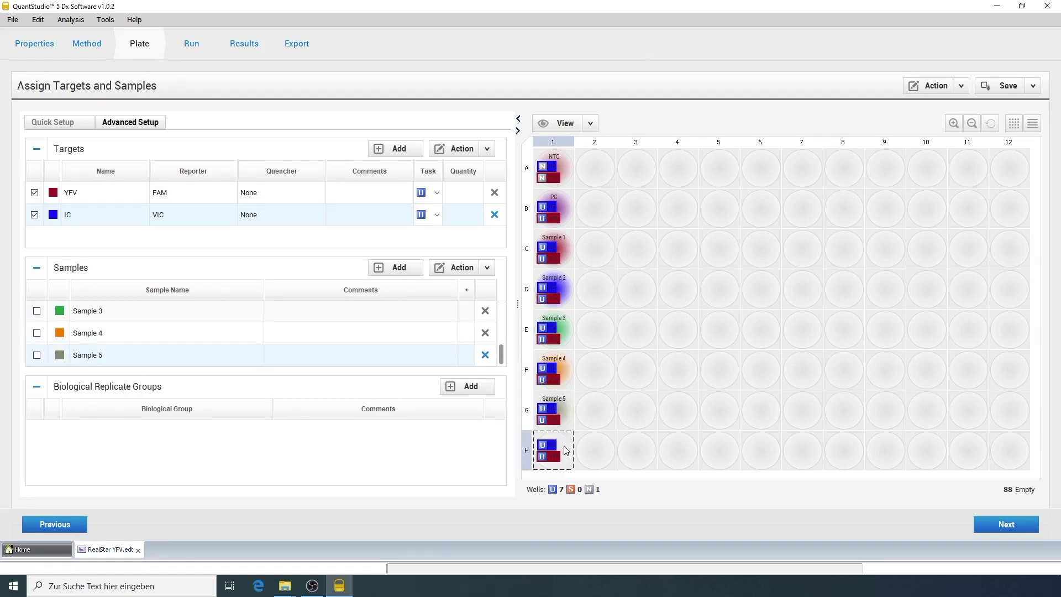
scroll(320, 334, up, 5)
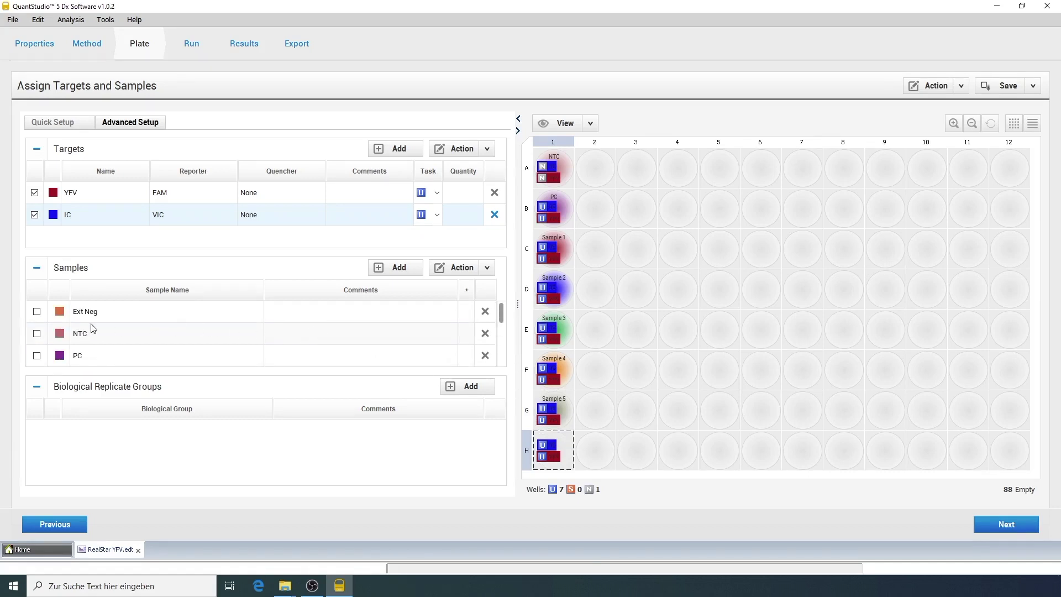
click(37, 312)
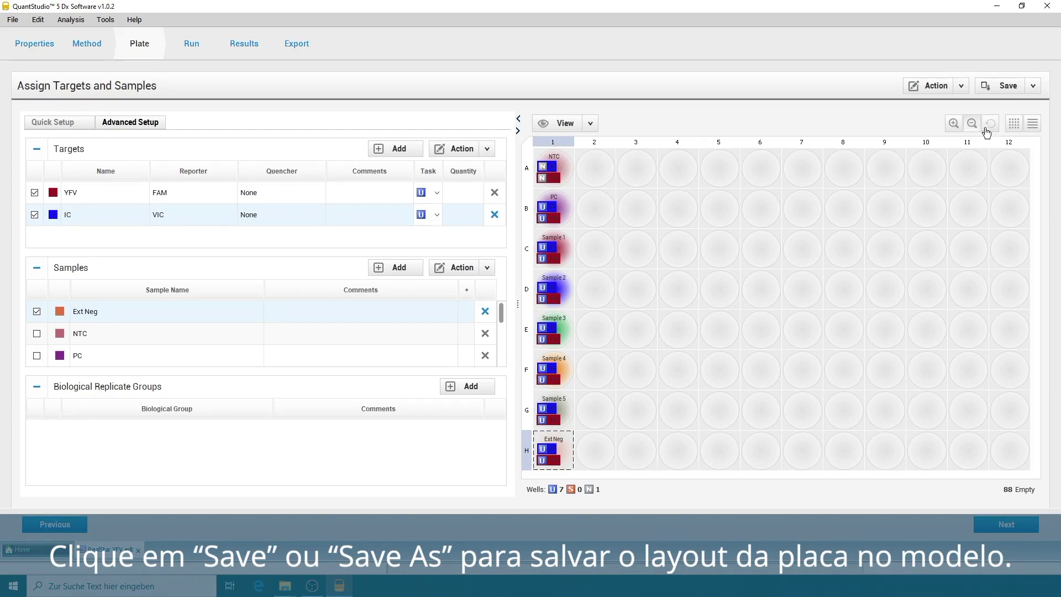
Save the plate layout to the Desktop as the template RealStar YFV.edt, replacing the existing file
click(1033, 86)
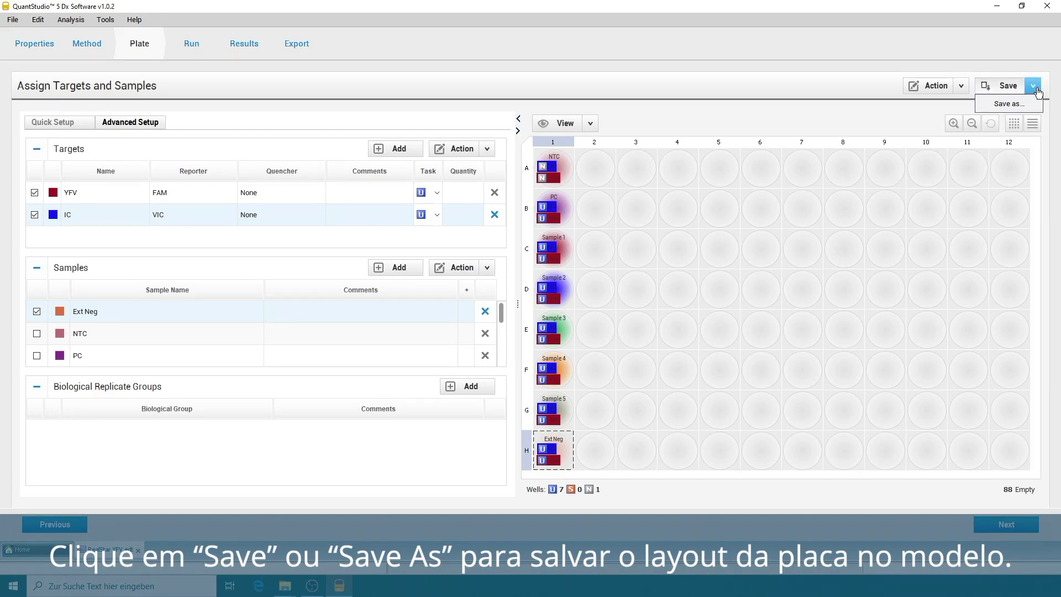
click(1009, 104)
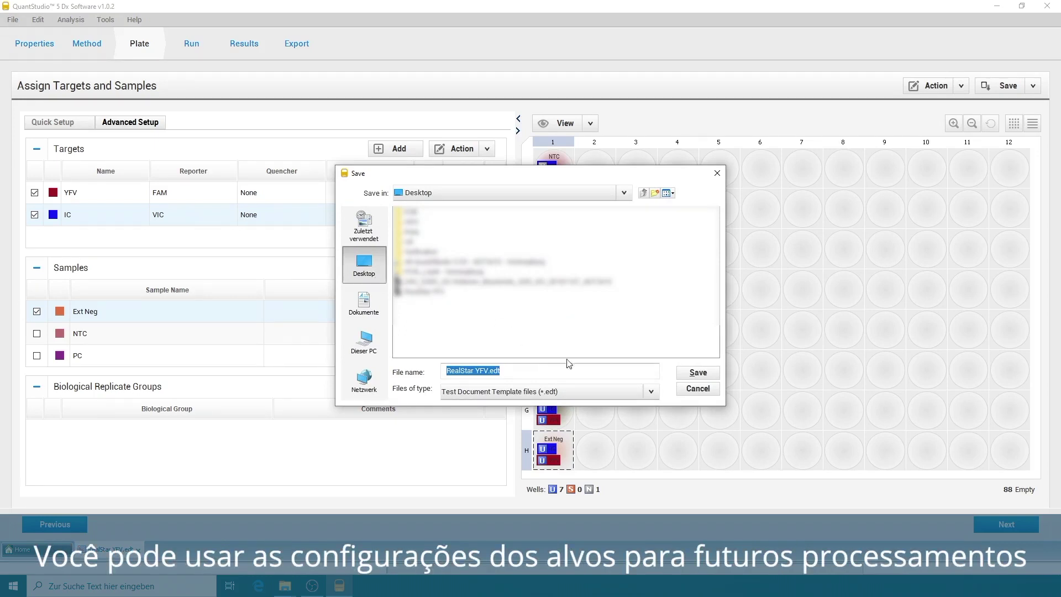
click(692, 373)
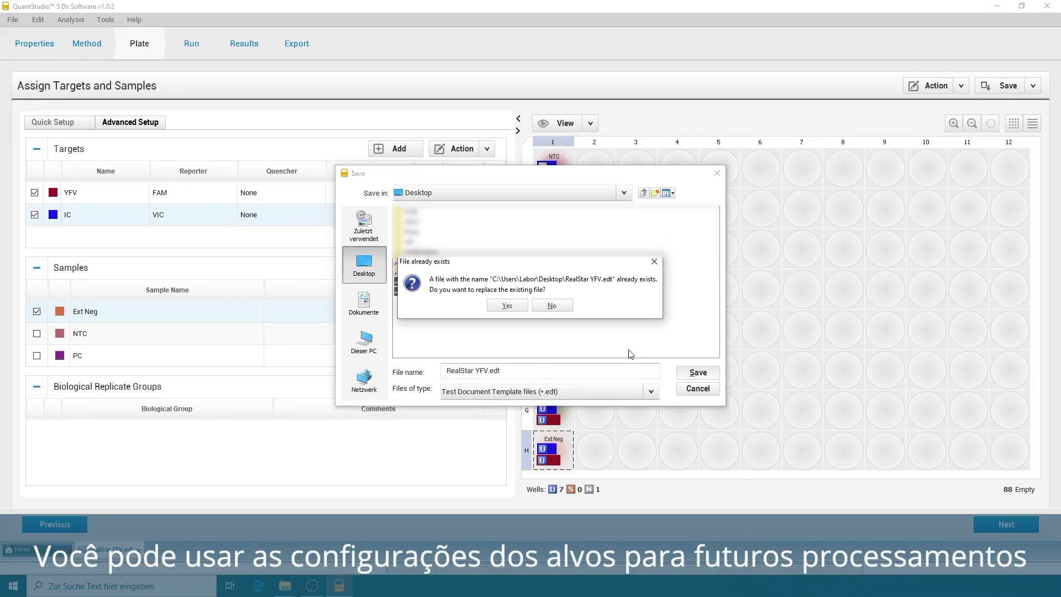
click(515, 308)
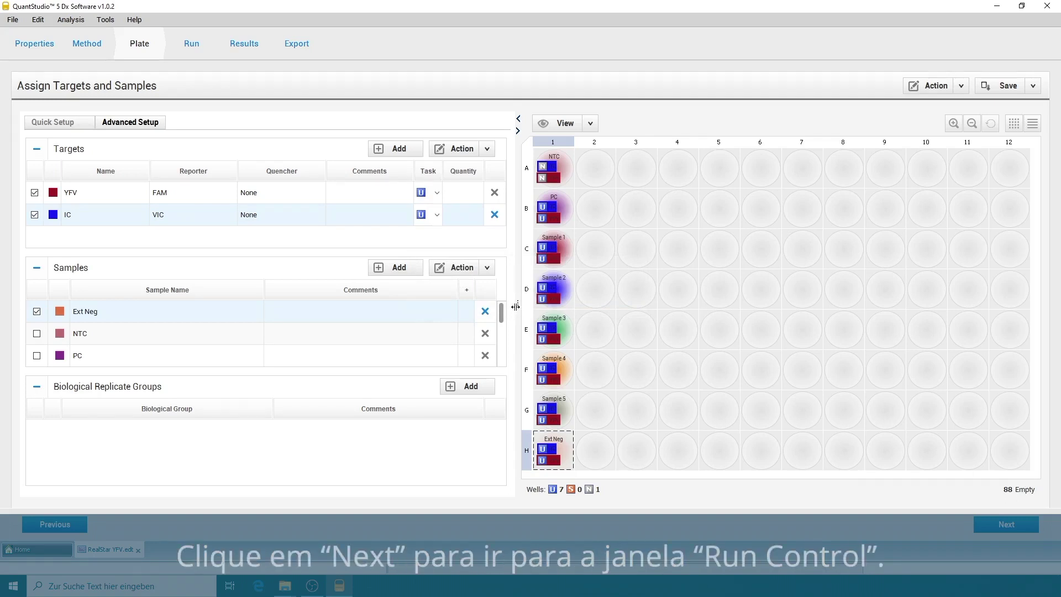
Start the run on cycler ADT3415 and save the run file to the Desktop as RealStar YFV.eds
click(1012, 526)
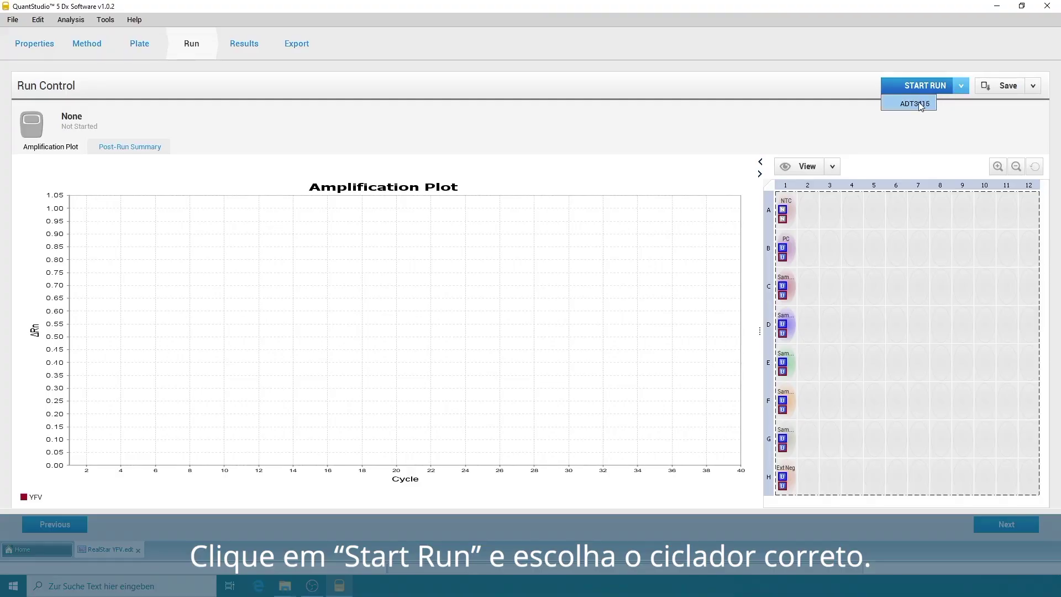
click(916, 104)
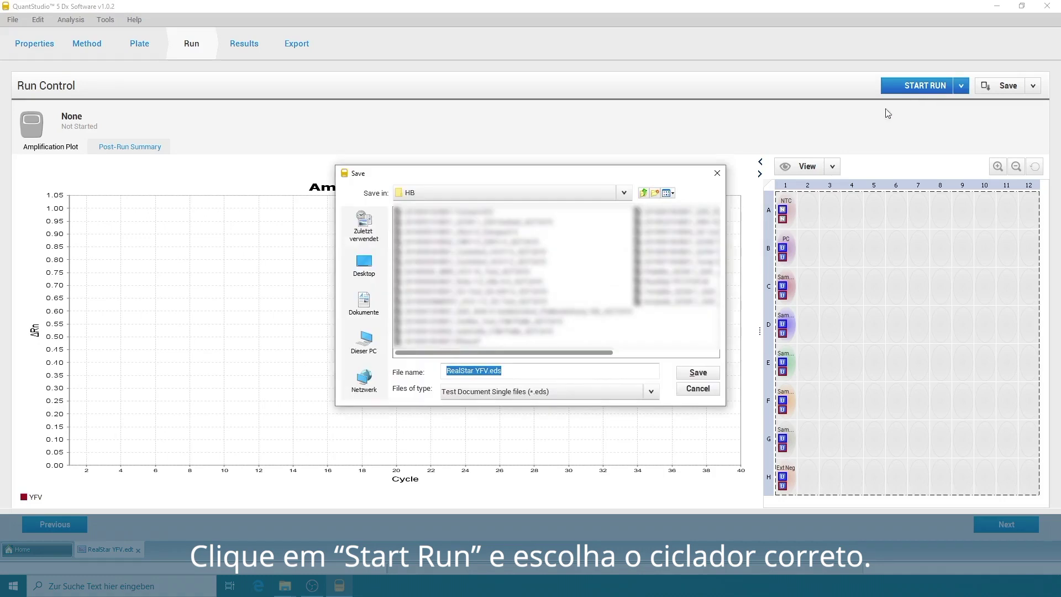
click(357, 265)
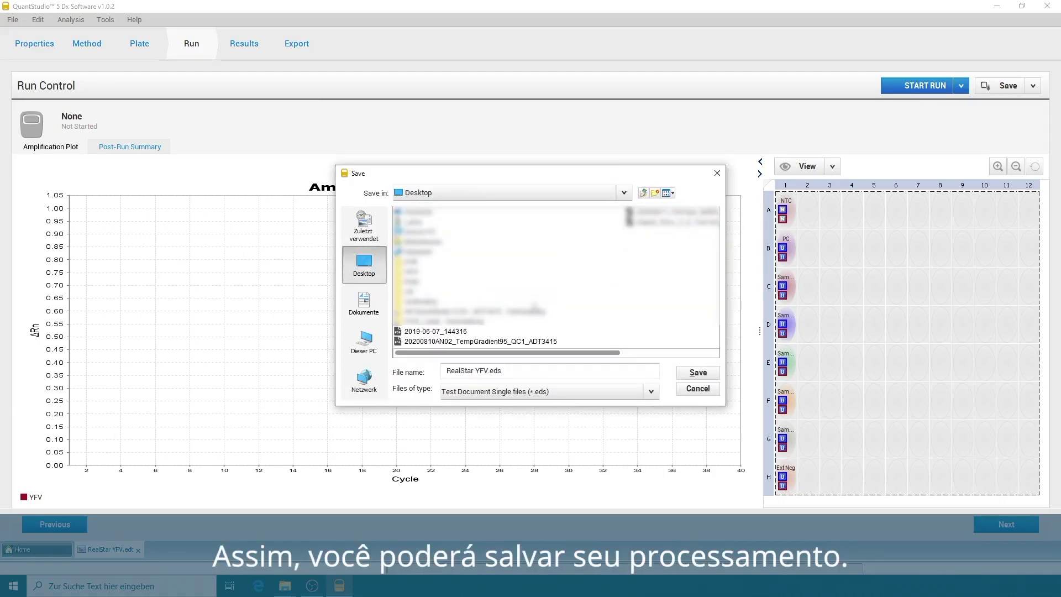
click(696, 373)
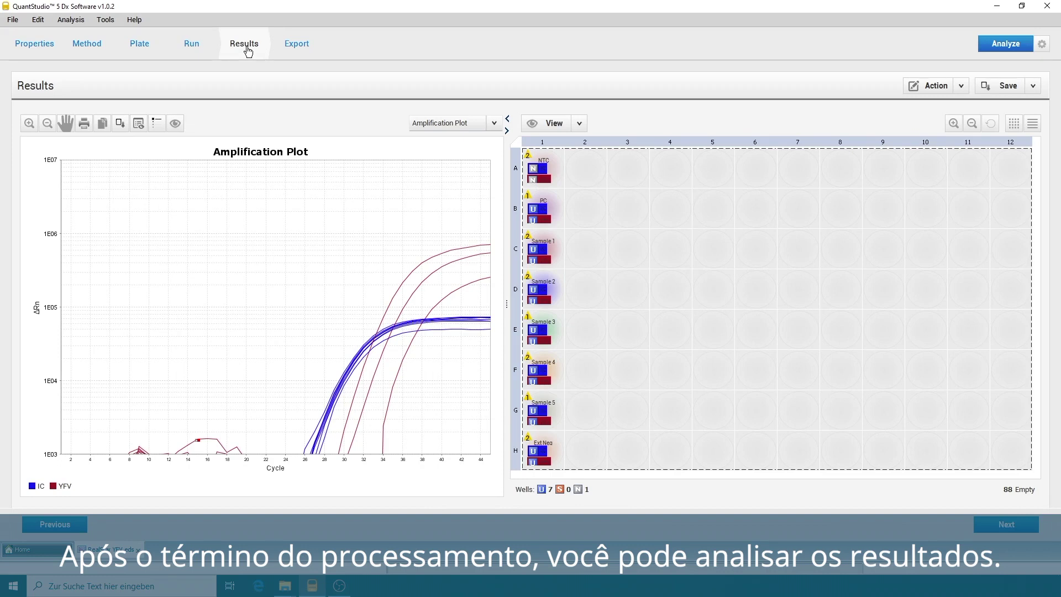
Set the graph type of the amplification plot in the results to Linear
click(177, 124)
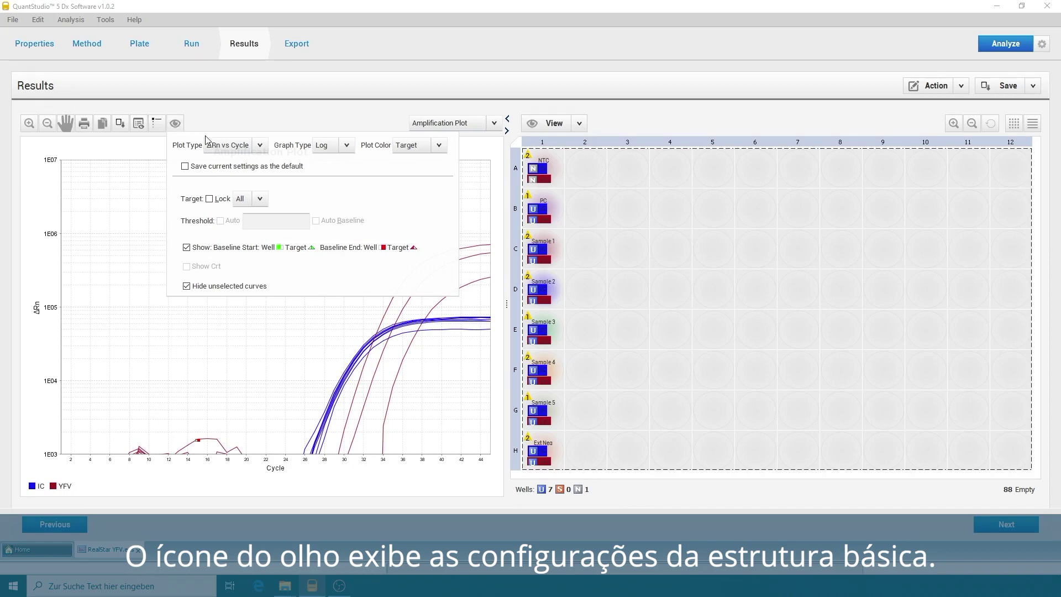
click(347, 145)
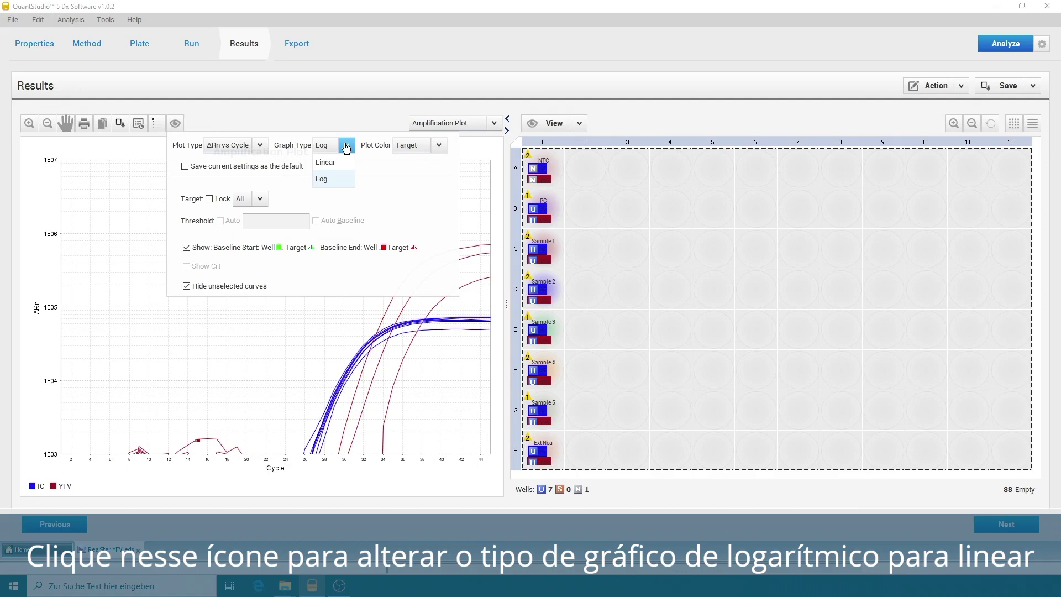
click(335, 162)
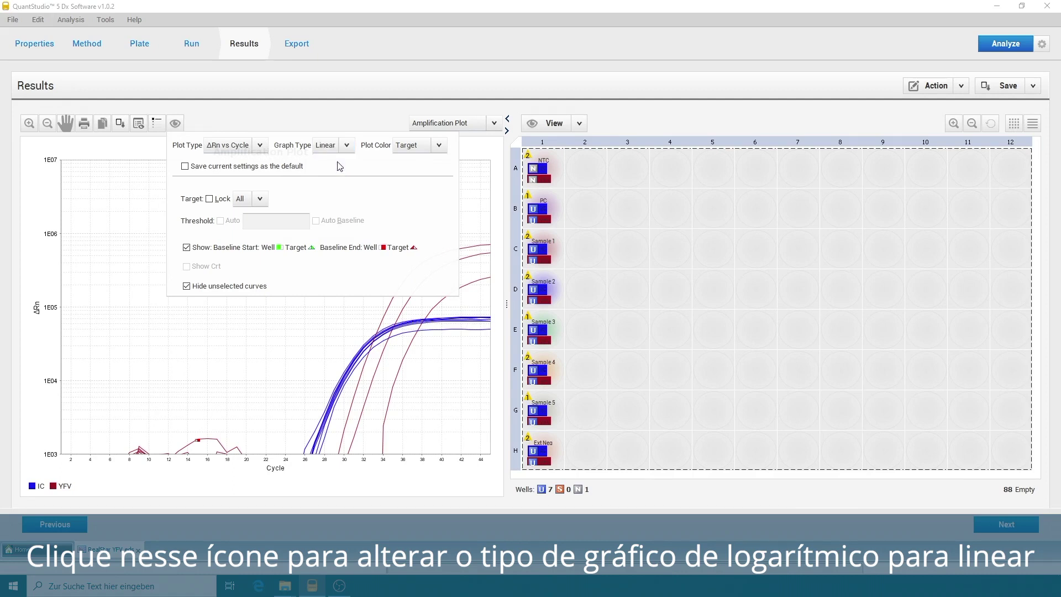
Show only the IC target in the amplification plot and turn off its automatic threshold
click(260, 198)
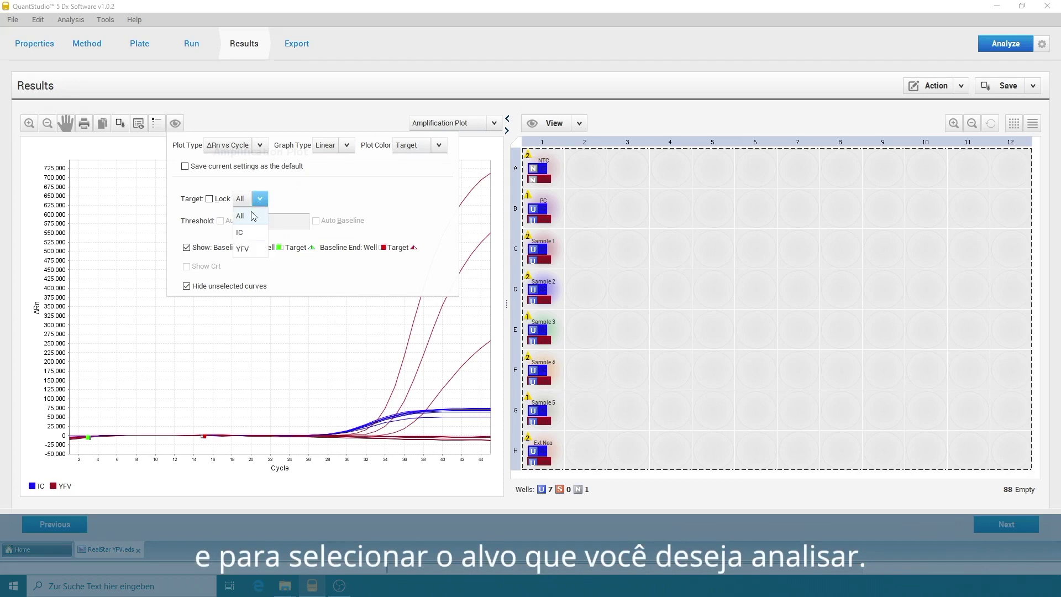
click(240, 232)
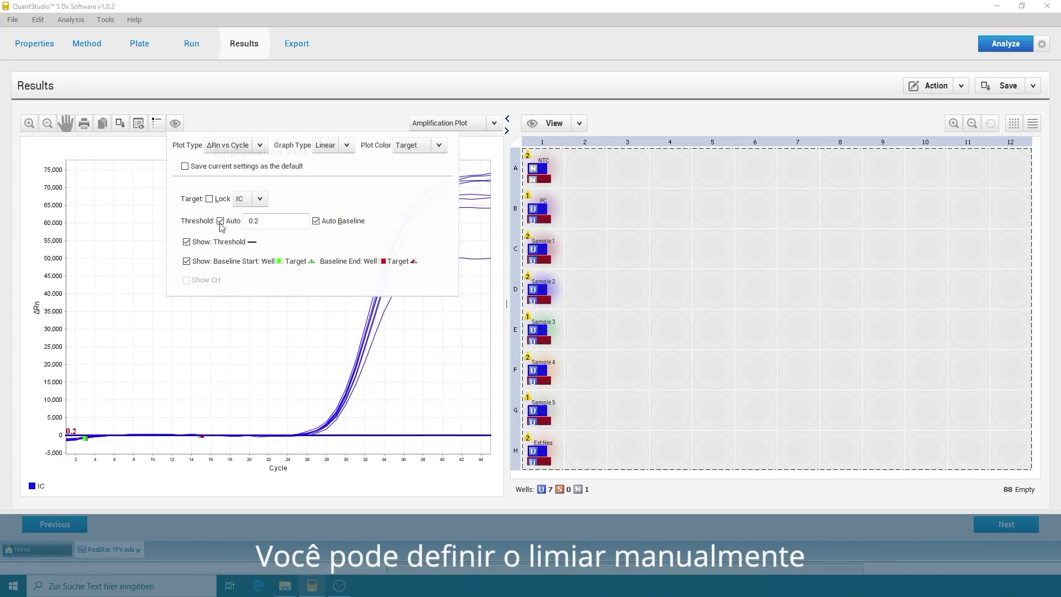
click(220, 223)
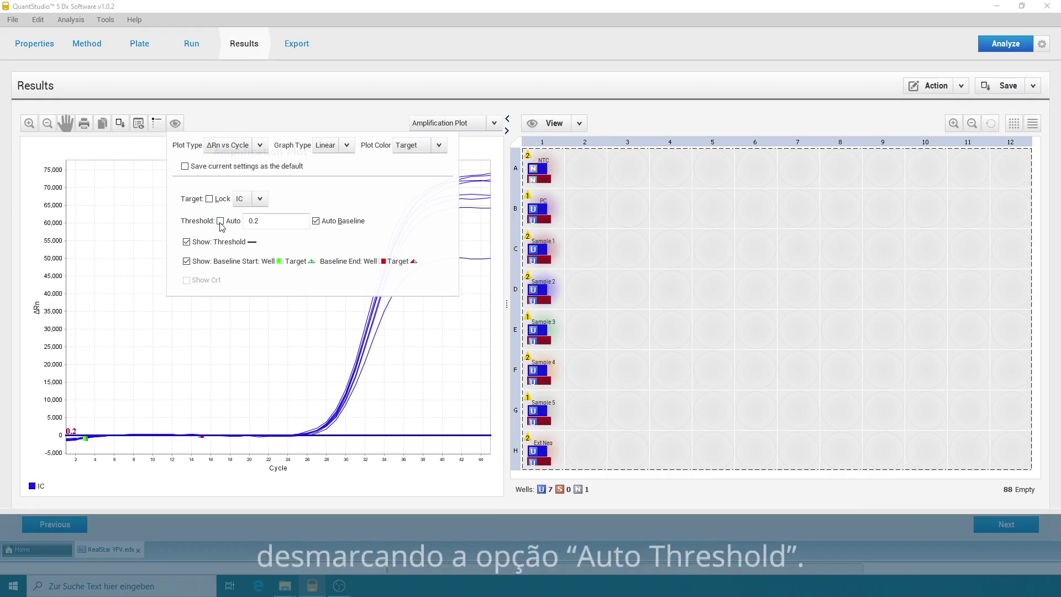